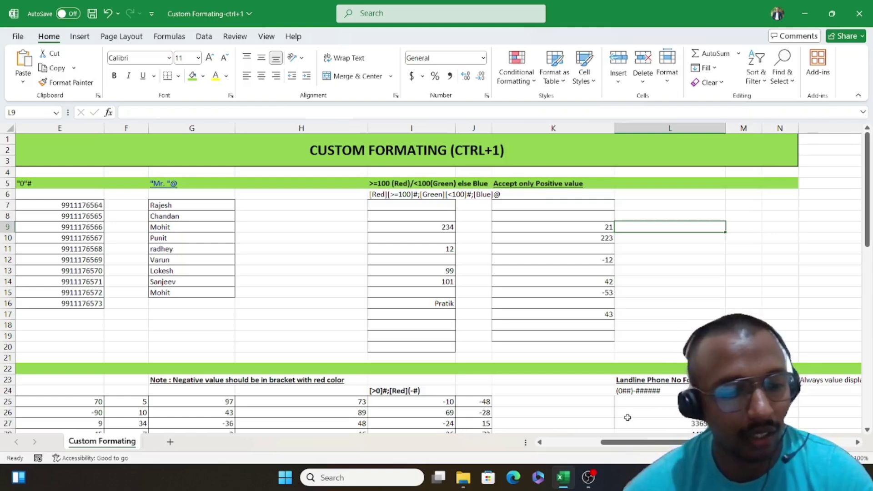
Create a new blank workbook.
key("ctrl+n")
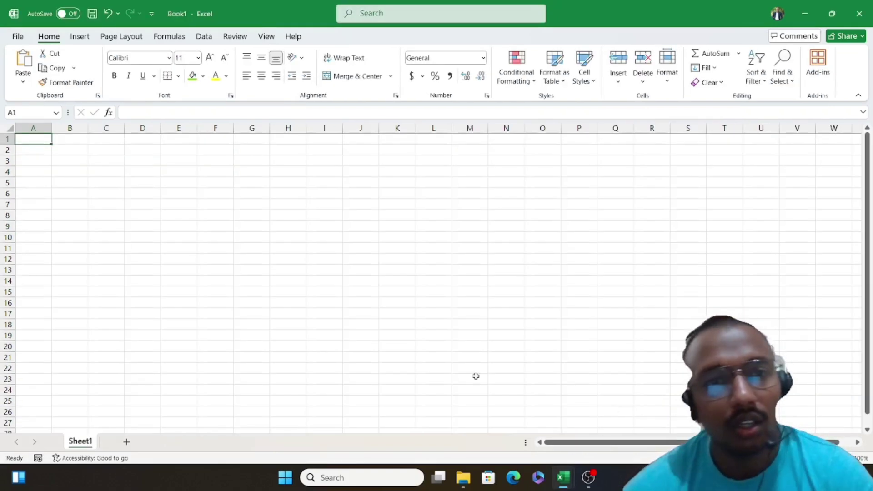
left_click(223, 197)
left_click(350, 227)
left_click(304, 217)
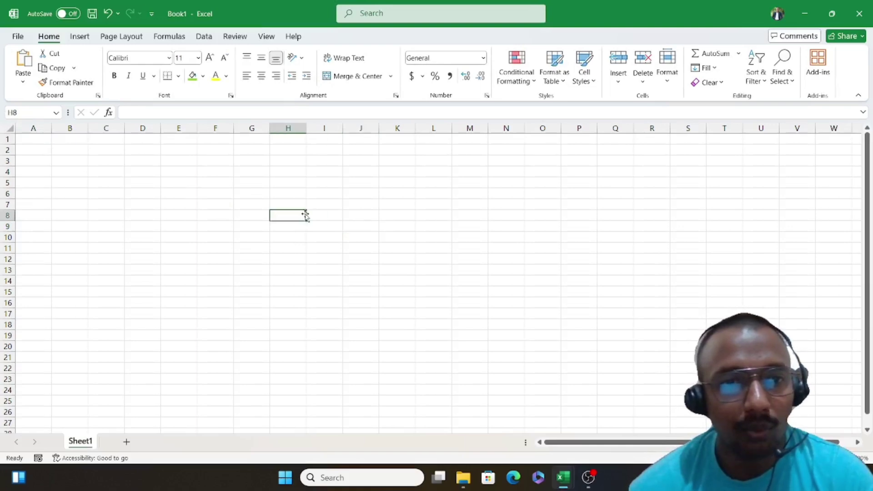
left_click(384, 207)
left_click(455, 210)
left_click(540, 220)
left_click(430, 236)
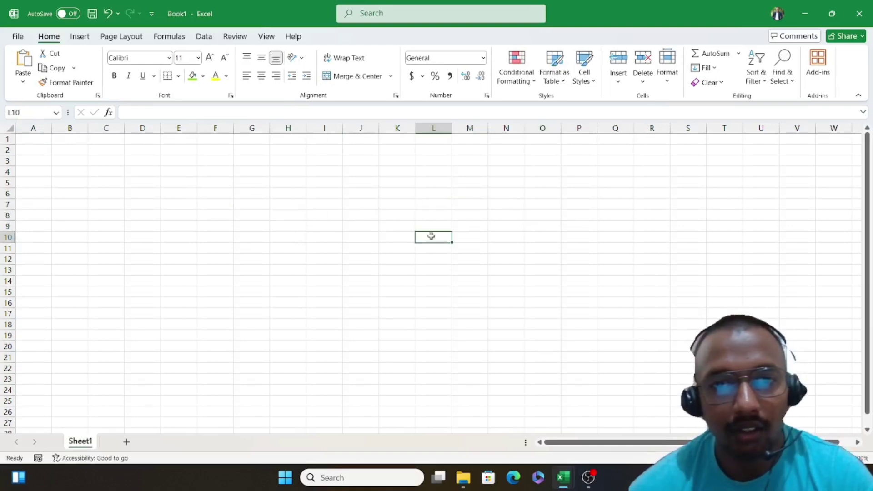
left_click(401, 216)
left_click(313, 178)
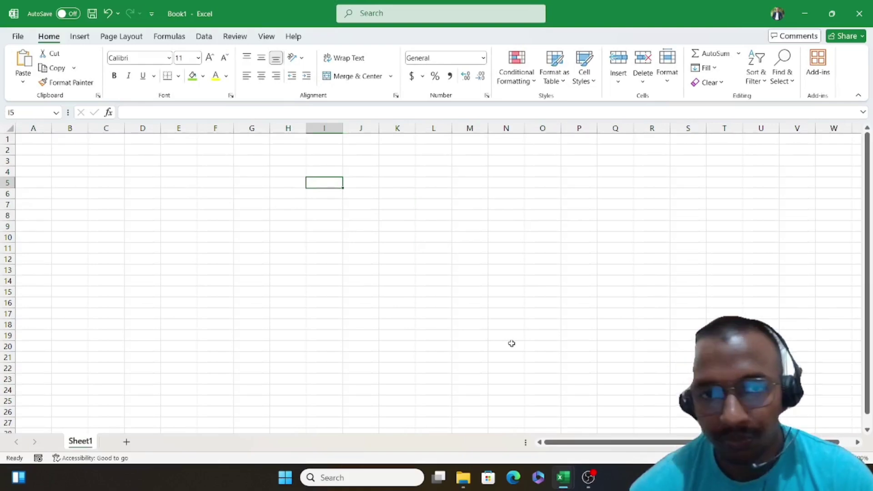
double_click(302, 190)
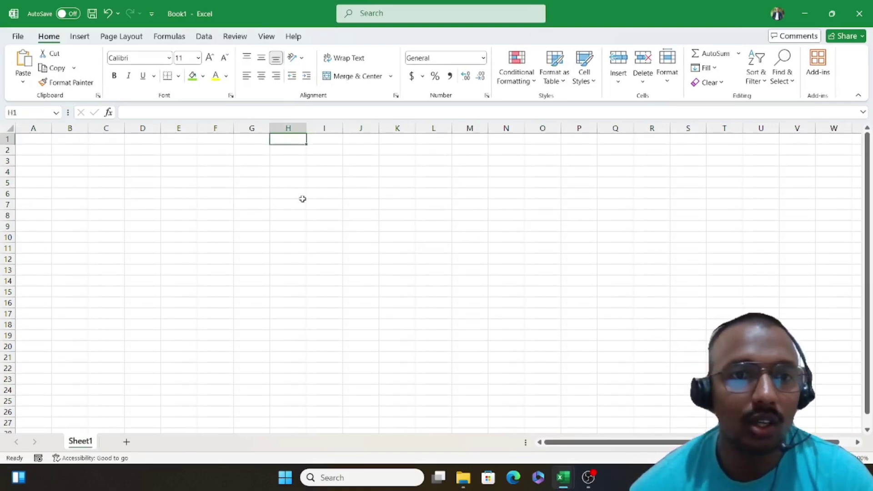
Enter a person's first name in cell H6 and keep that cell selected.
left_click(293, 195)
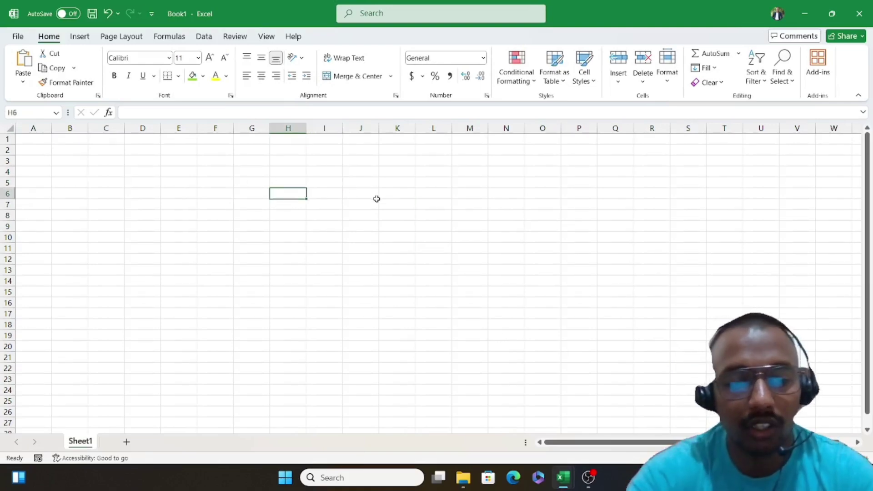
type("Prat")
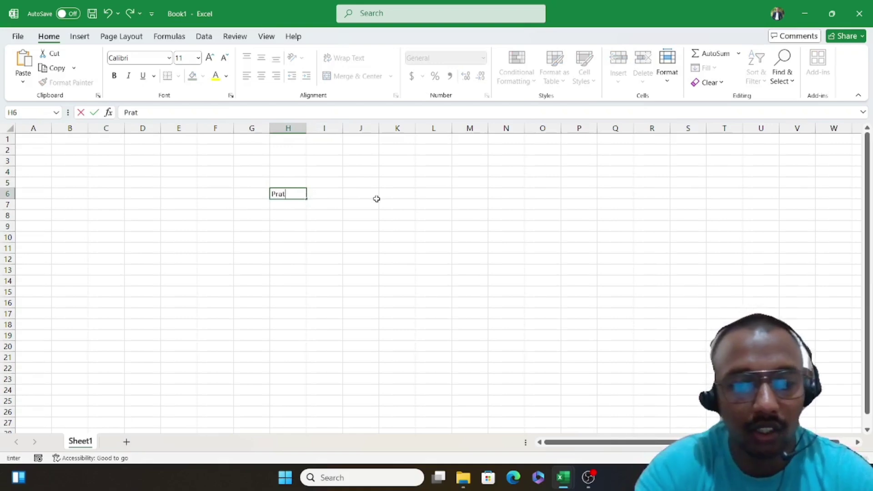
type("ik")
key("Tab")
key("Left")
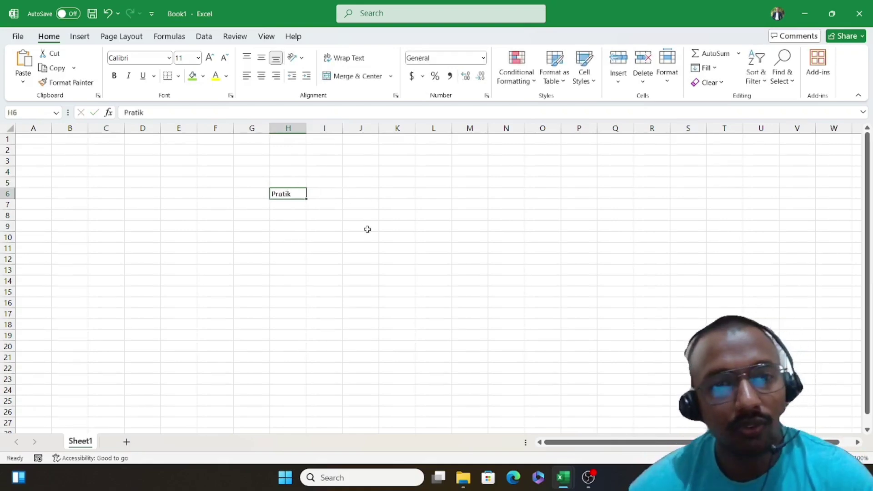
Format the name in cell H6 as bold red text on a light green fill.
key("ctrl+b")
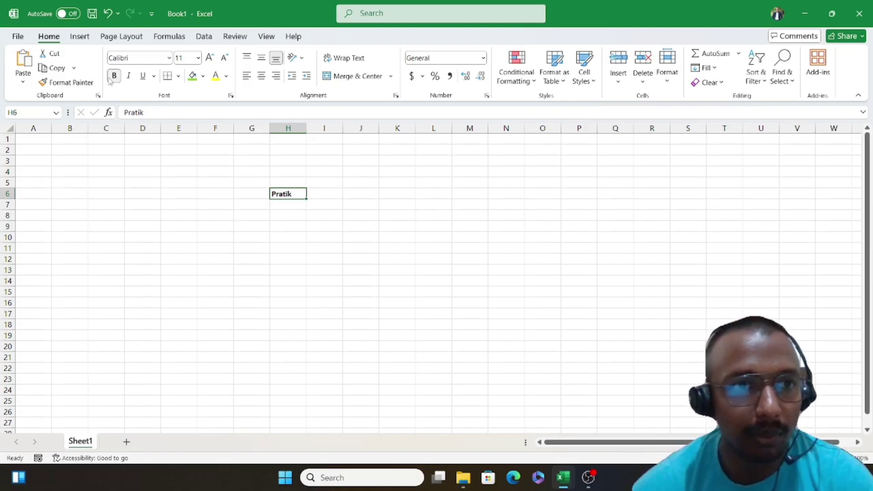
left_click(192, 76)
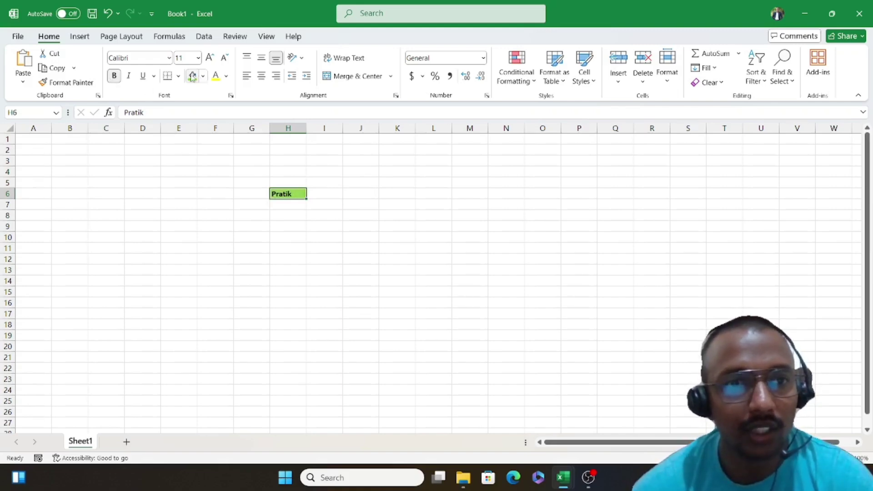
left_click(226, 76)
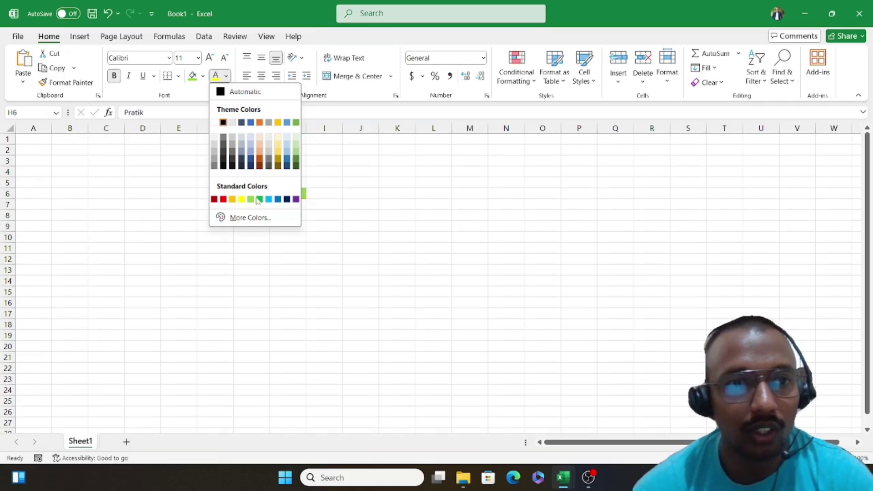
left_click(224, 199)
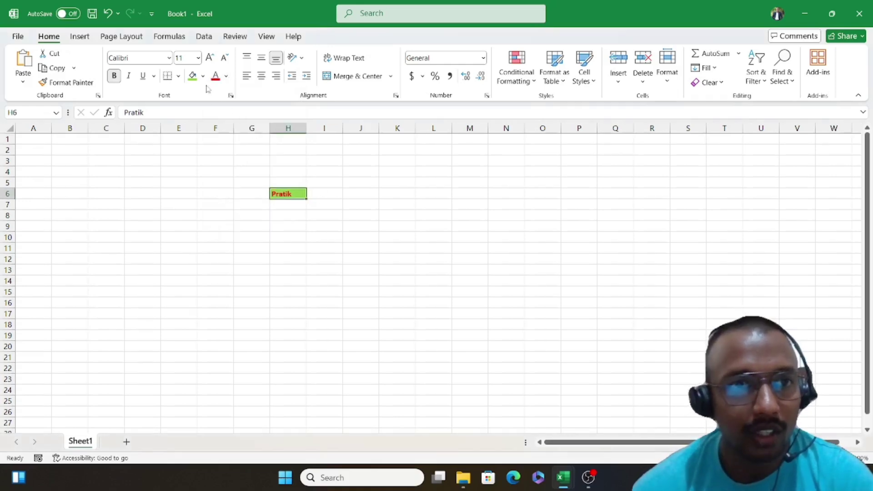
Enlarge the text in cell H6 to size 72 and widen column H so the whole name fits inside it.
left_click(210, 58)
left_click(209, 58)
left_click(210, 58)
left_click(209, 58)
left_click(209, 58)
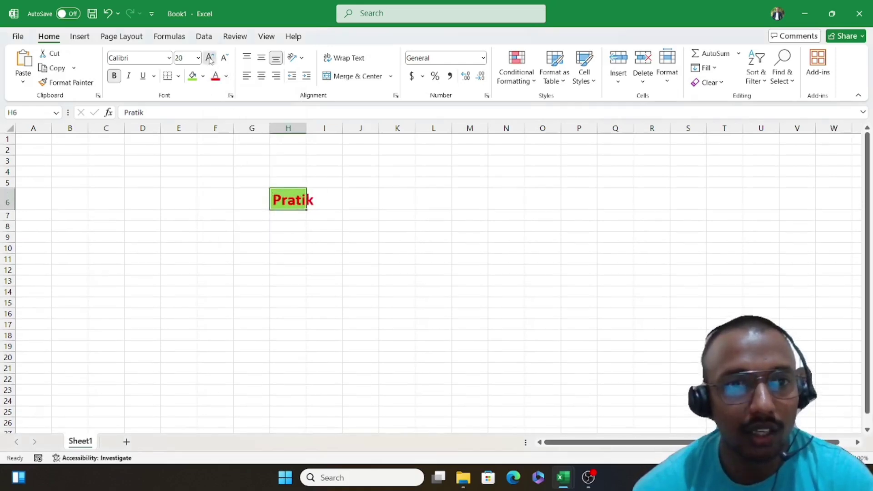
left_click(210, 58)
left_click(209, 58)
left_click(209, 58)
left_click(210, 57)
left_click(210, 58)
left_click(209, 58)
left_click(210, 57)
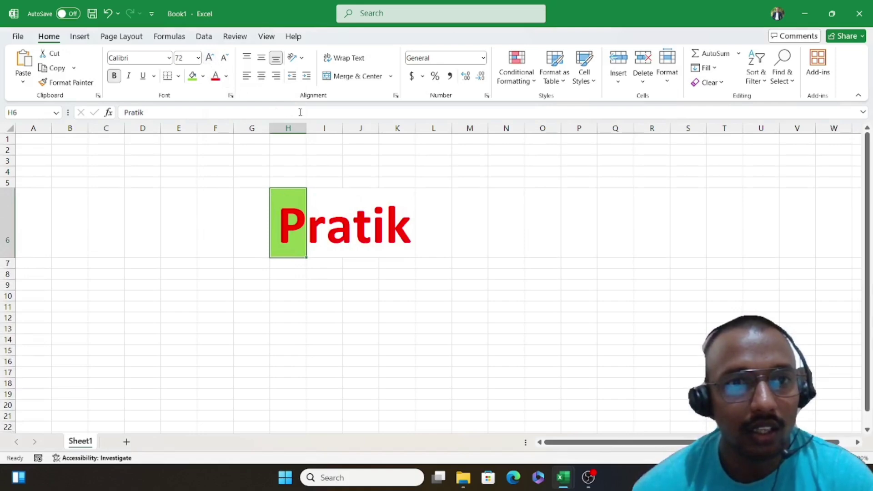
left_click_drag(306, 128, 446, 132)
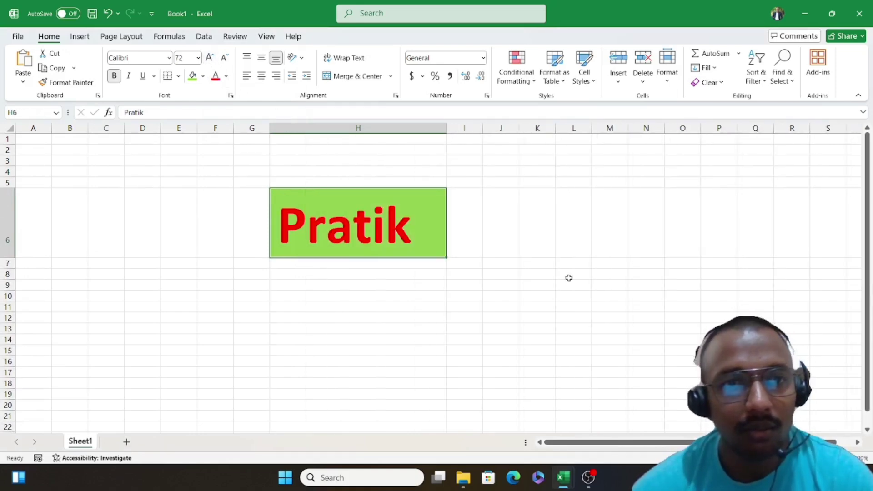
left_click(569, 277)
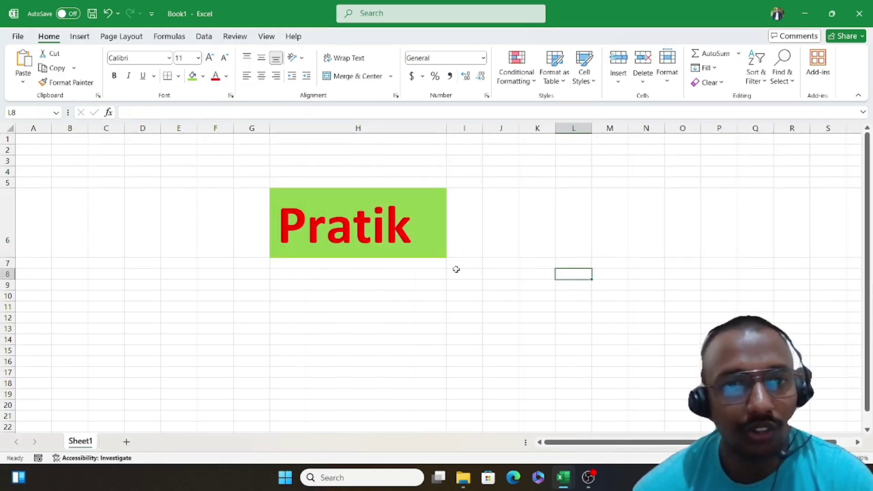
Set the font of the name in cell H6 to Times New Roman.
left_click(344, 225)
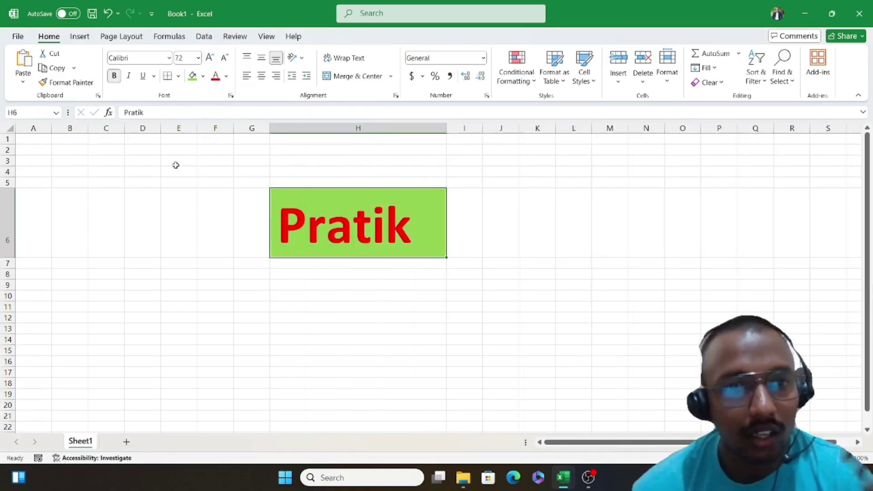
left_click(168, 58)
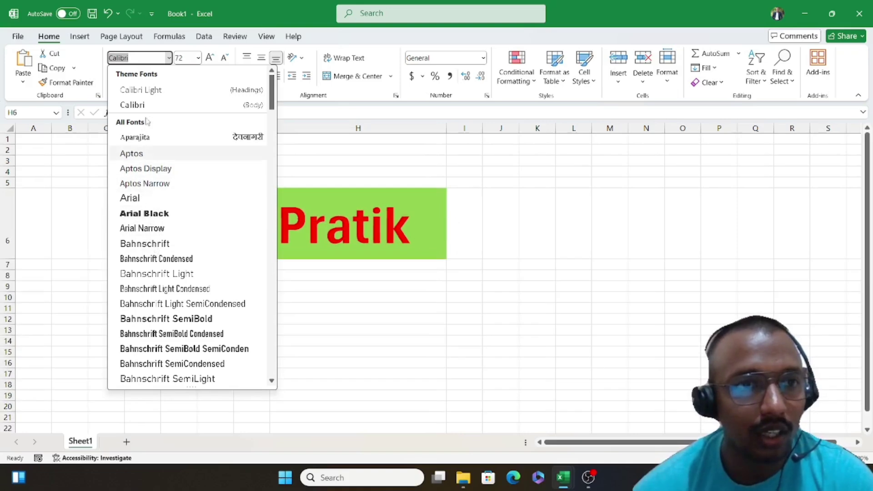
type("Times New Roman")
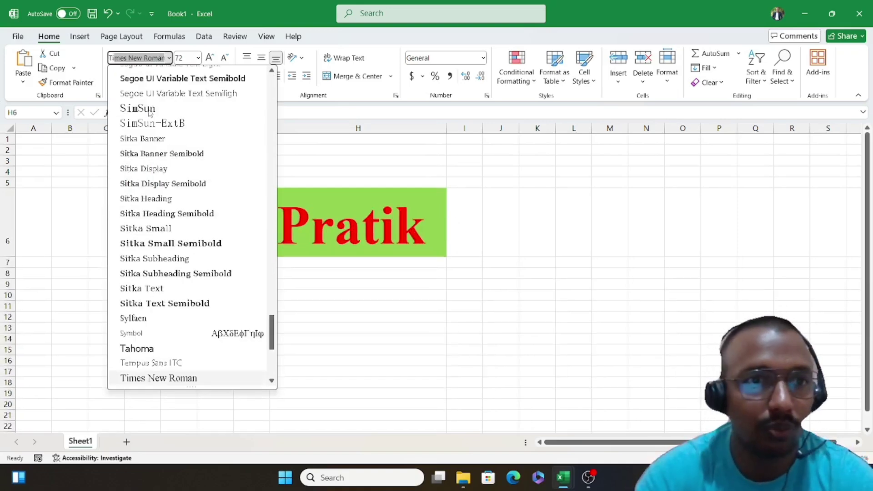
key("Return")
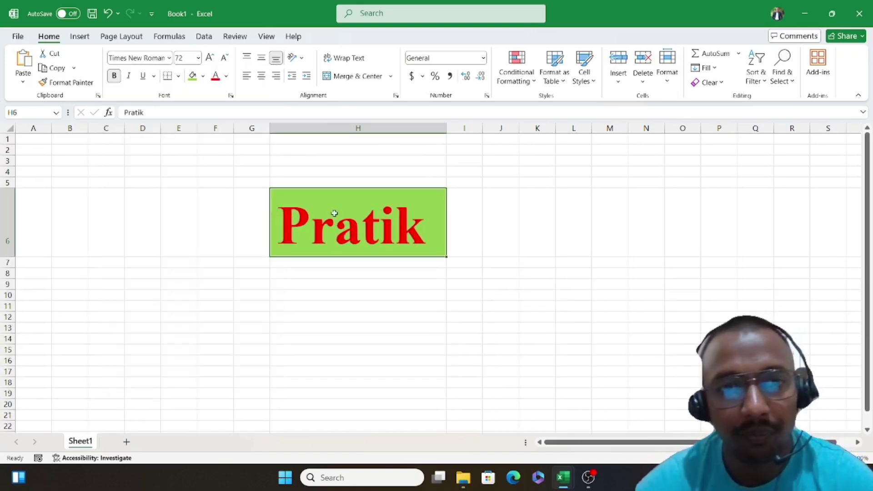
left_click(505, 262)
left_click(364, 230)
left_click(473, 235)
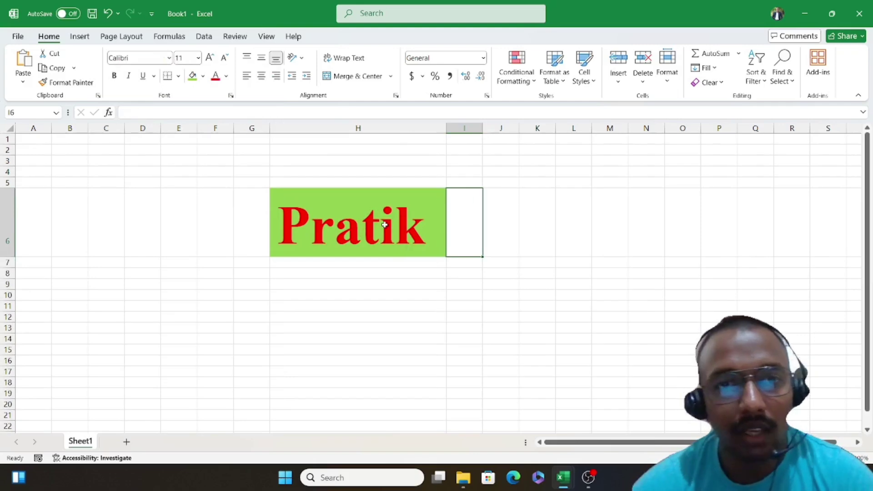
Center the name horizontally in cell H6 and switch it to right alignment.
left_click(385, 225)
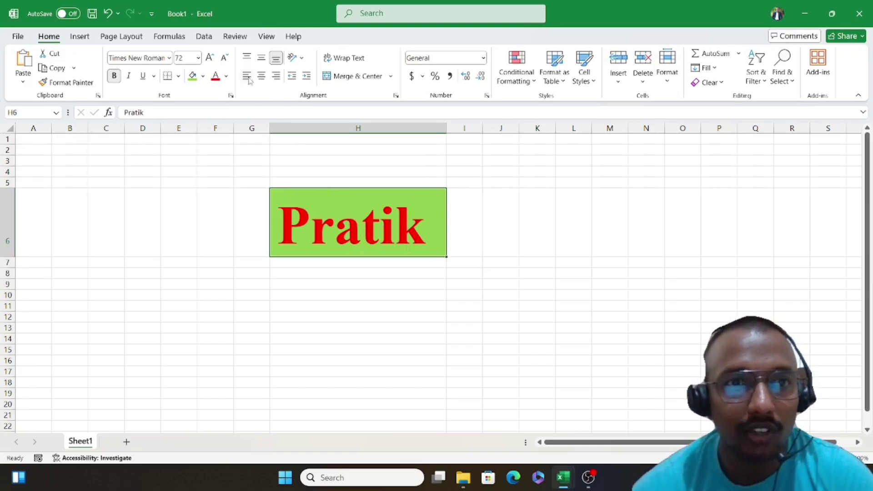
left_click(262, 78)
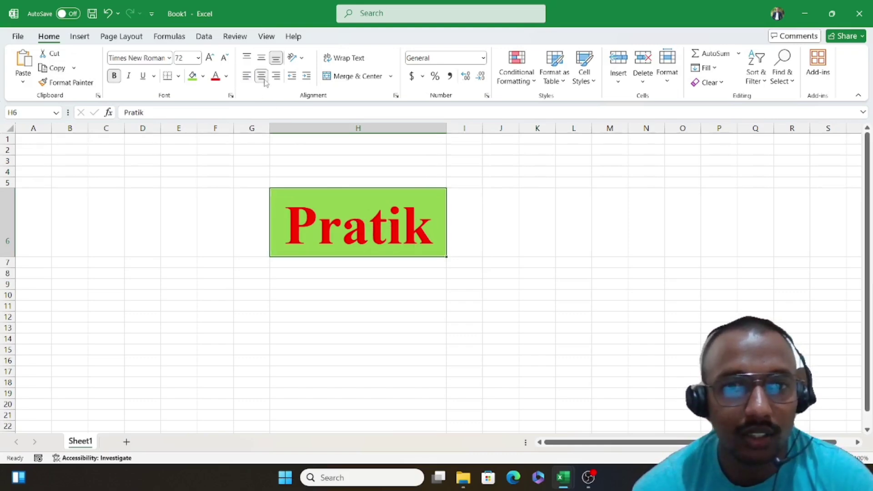
left_click(276, 76)
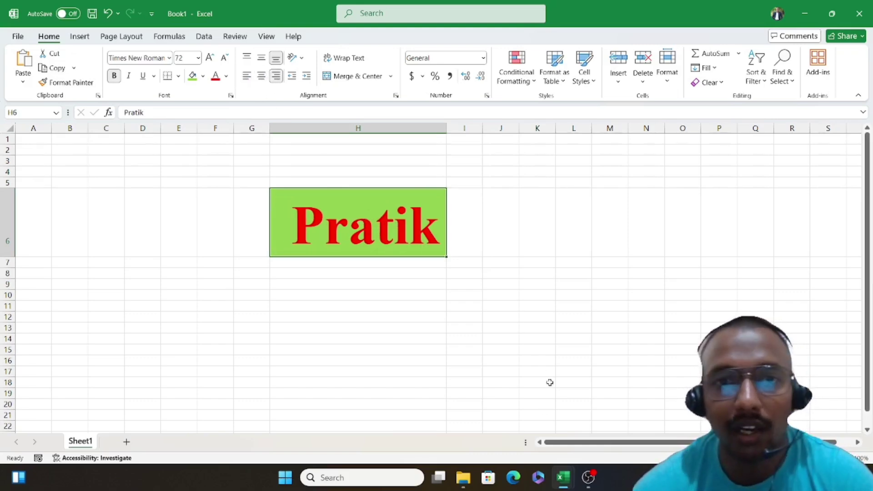
left_click(540, 345)
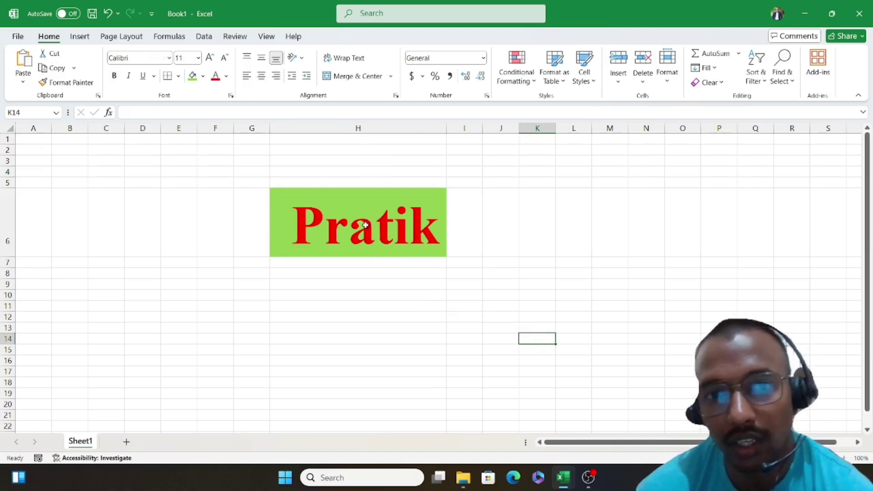
left_click(374, 239)
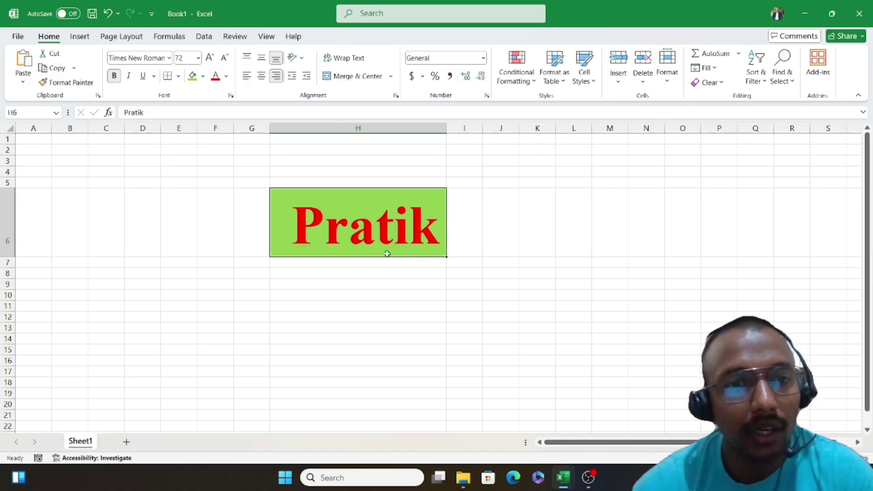
Enter the label Custom in cell G8 and the label Conditional in cell I8.
left_click(266, 277)
type("Ci")
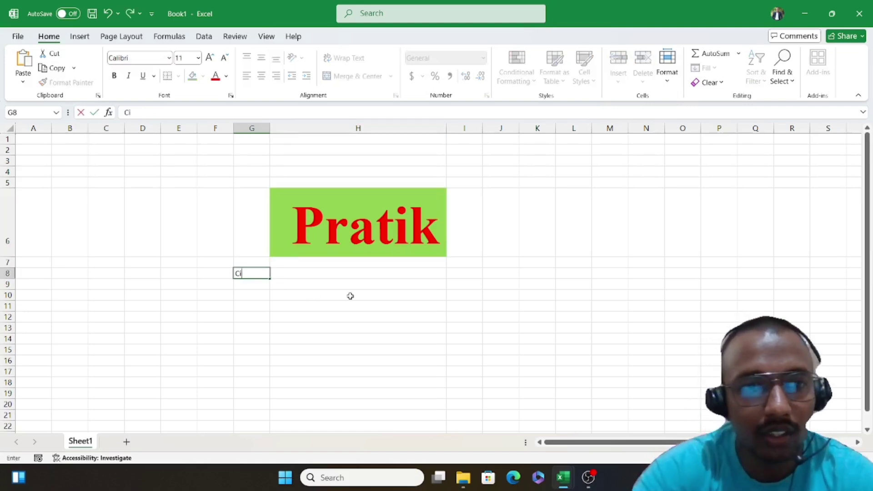
key("BackSpace")
type("ustom")
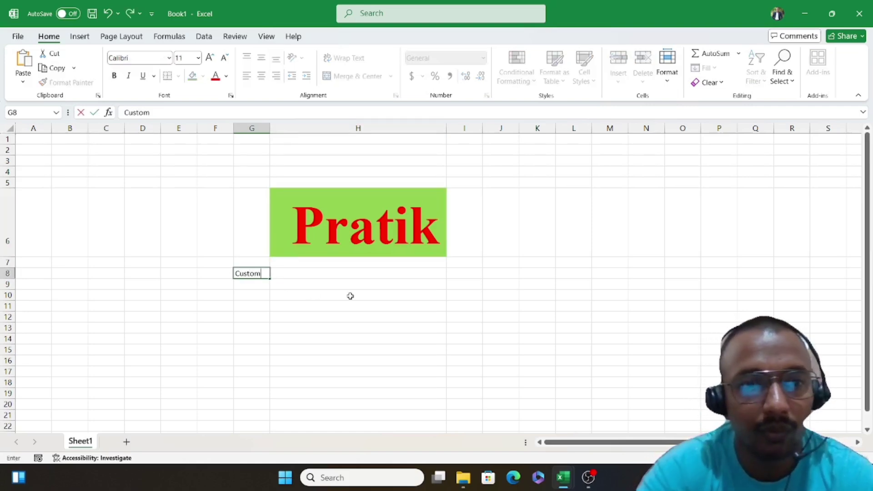
key("Tab")
key("Tab")
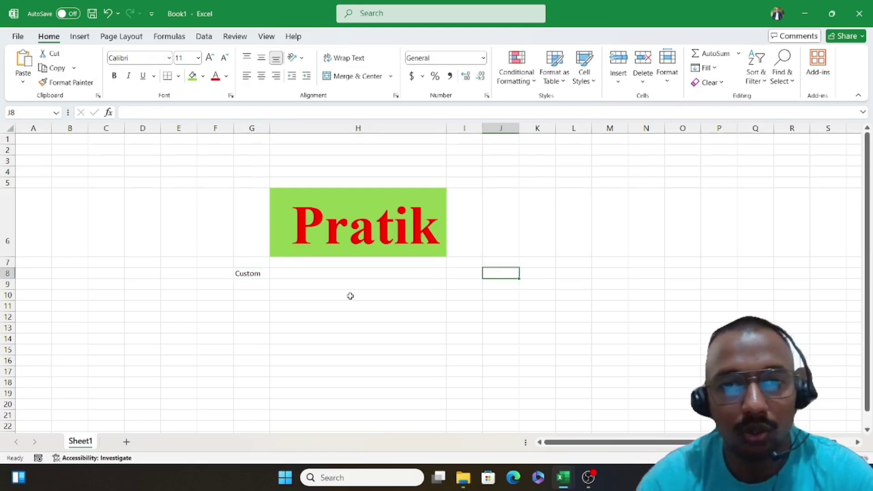
type("Conditio")
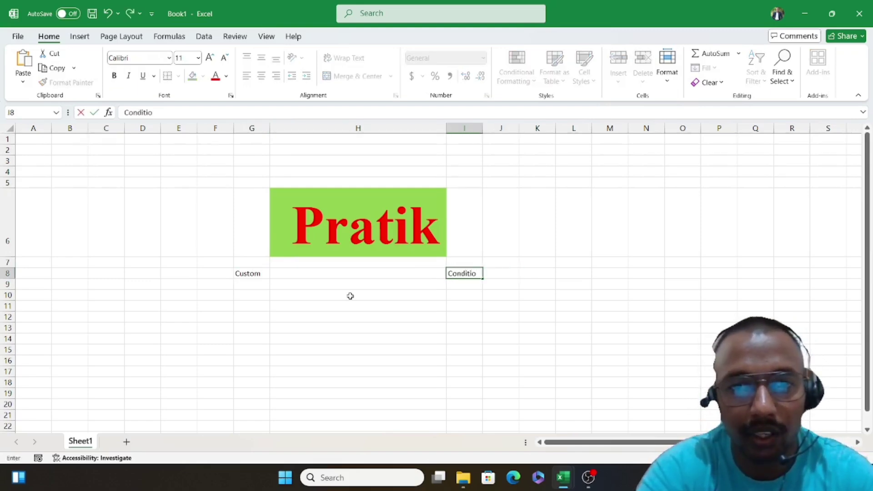
type("nal")
key("Tab")
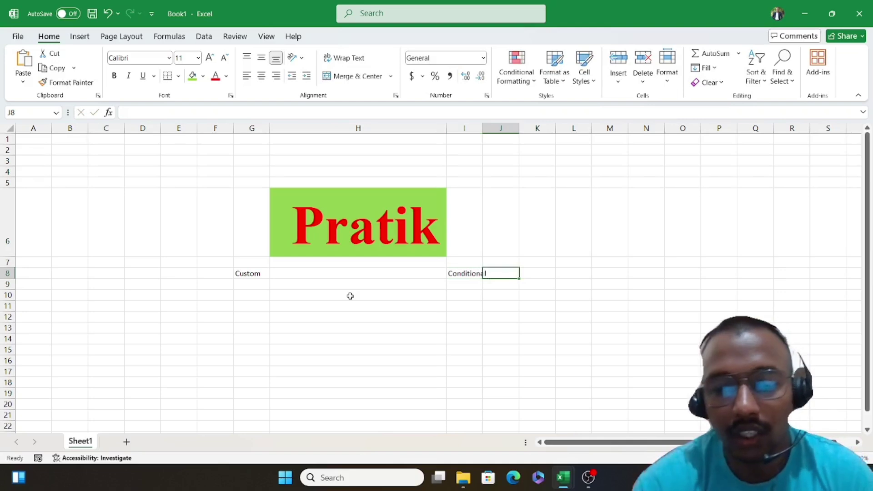
key("Tab")
key("Tab")
key("Tab")
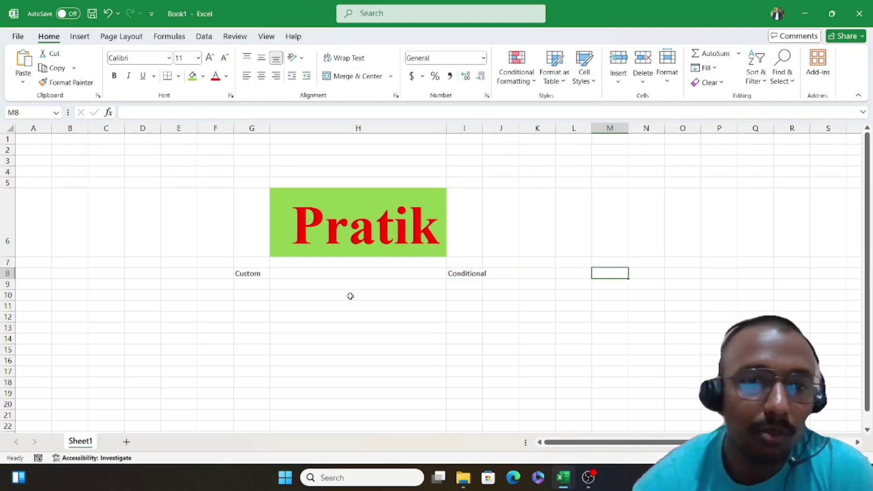
left_click(335, 233)
left_click(577, 247)
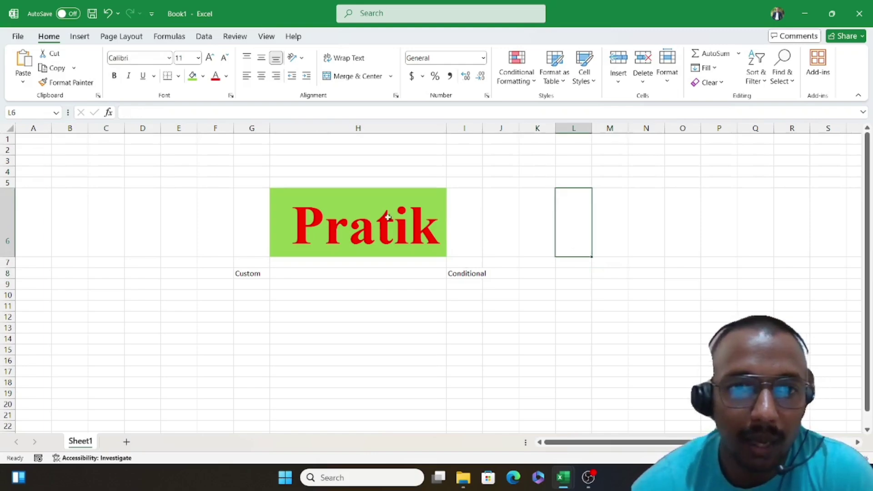
left_click(388, 217)
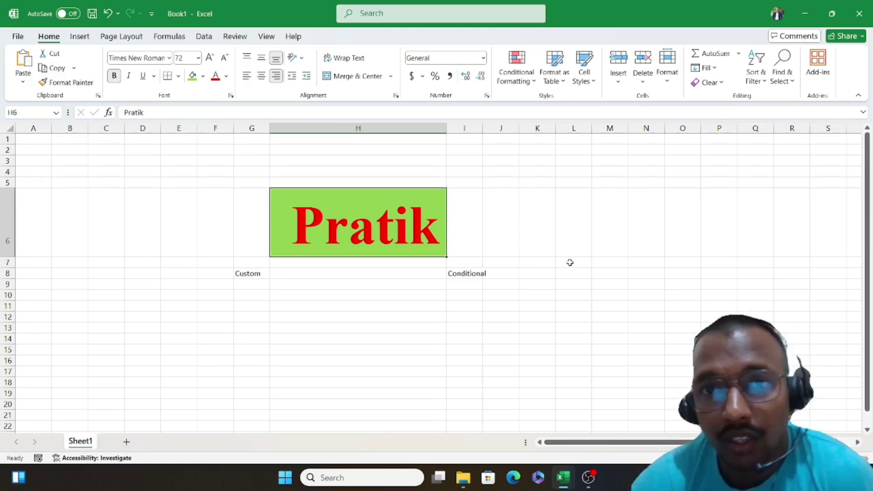
left_click(572, 272)
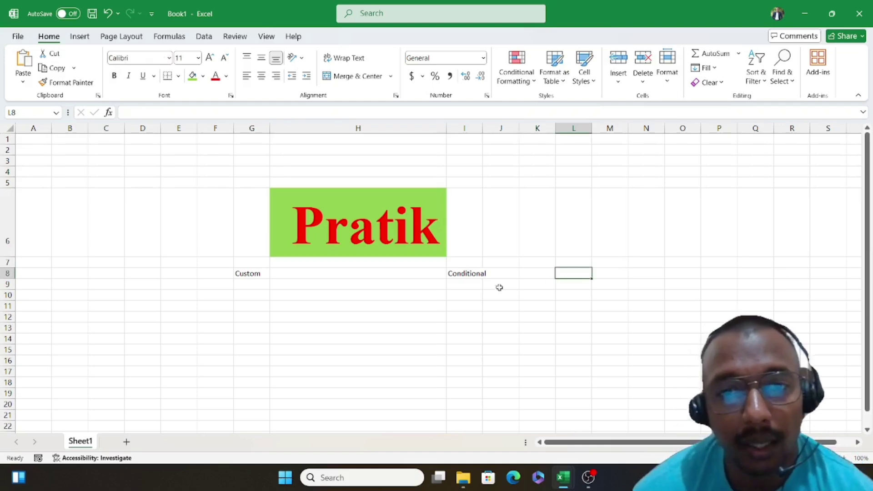
left_click(473, 285)
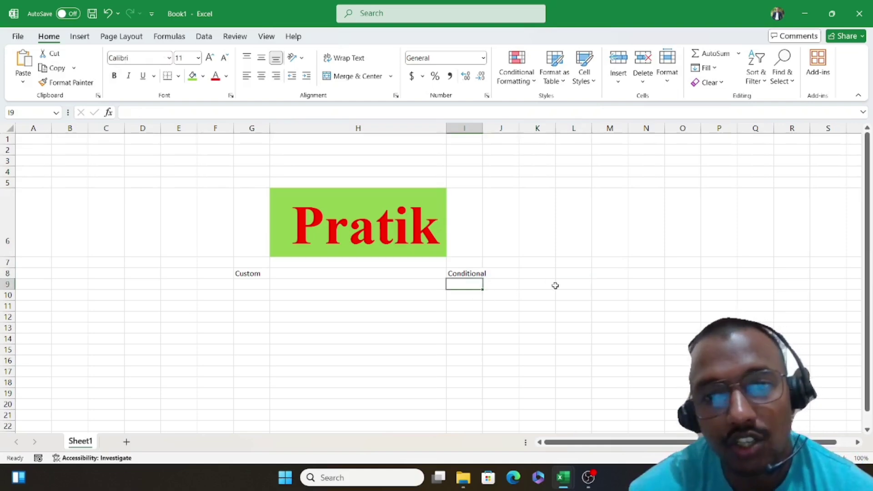
key("Up")
key("Right")
key("Right")
key("Right")
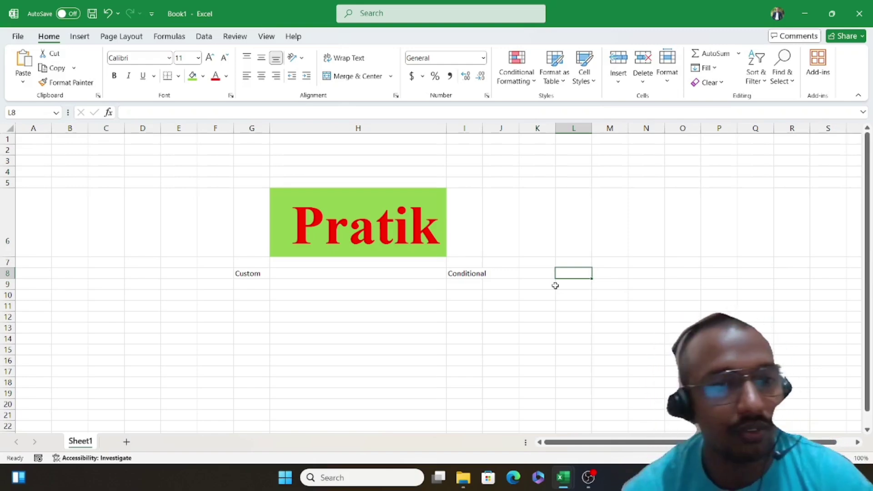
Switch to the Custom Formating-ctrl+1 workbook and look through the number formats available for cell L9.
key("alt+Tab")
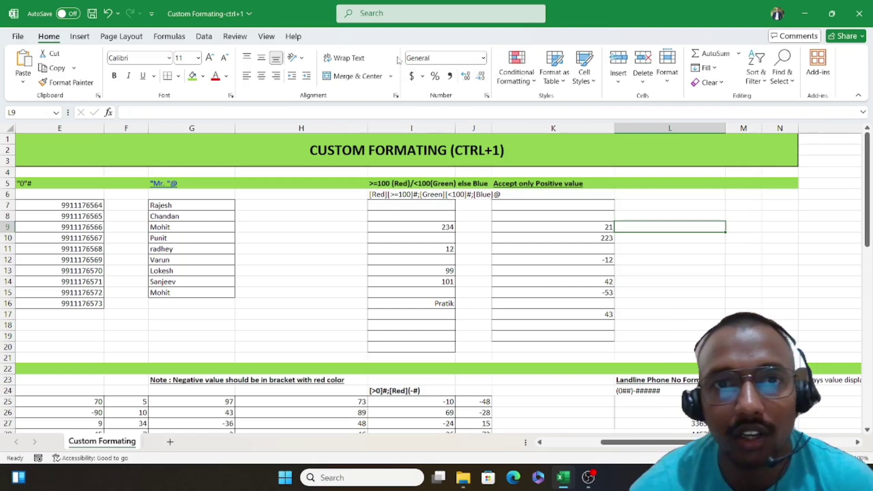
left_click(483, 59)
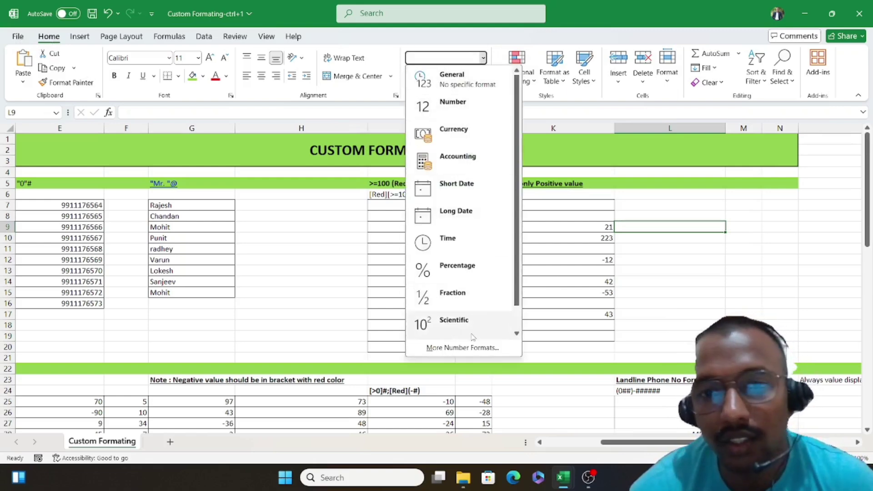
left_click(517, 334)
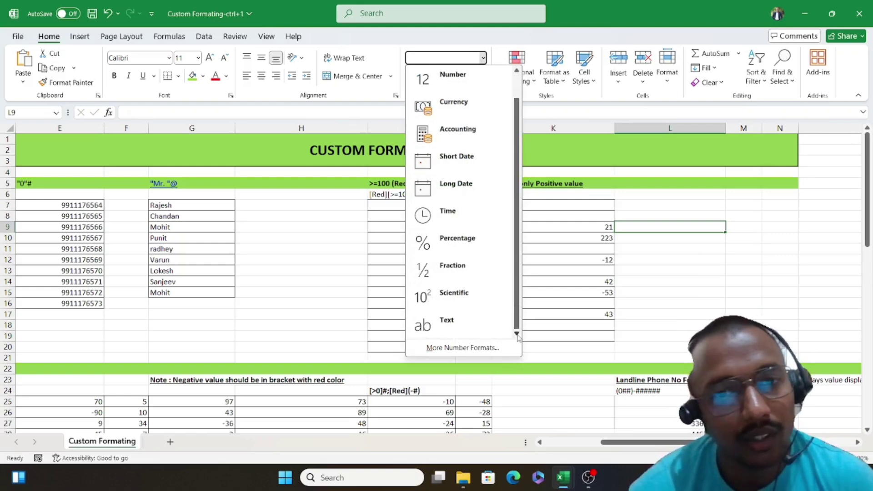
left_click_drag(519, 116, 521, 69)
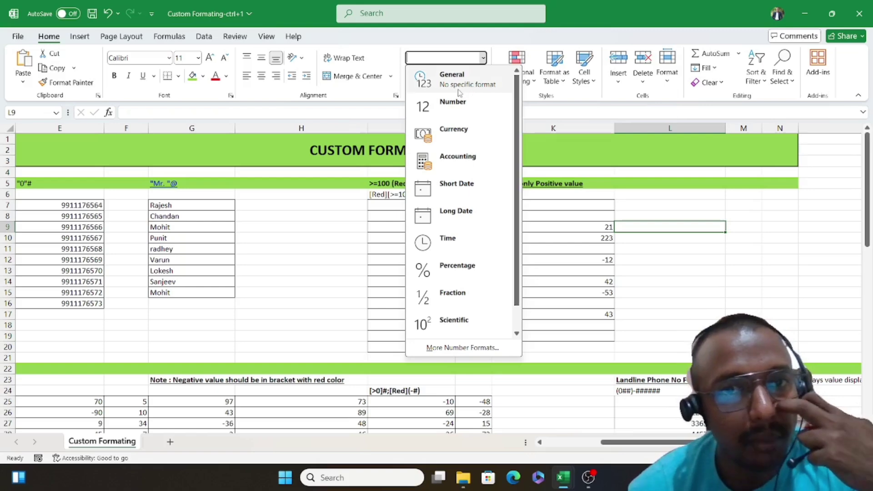
key("Escape")
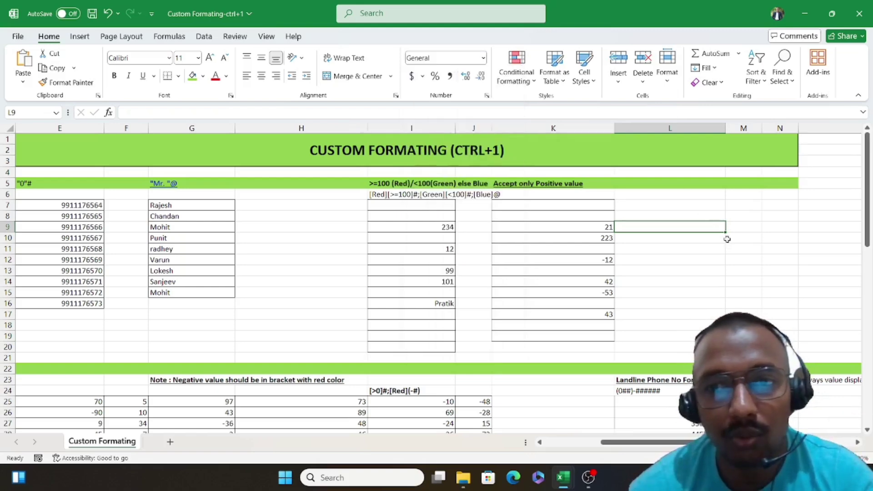
Apply the Number format to the empty cell L9 and look over the other available formats.
left_click(483, 58)
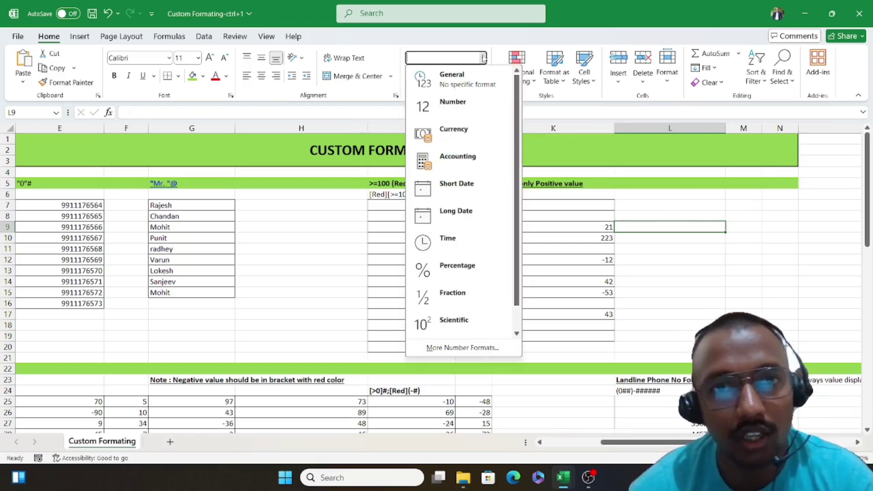
left_click(457, 110)
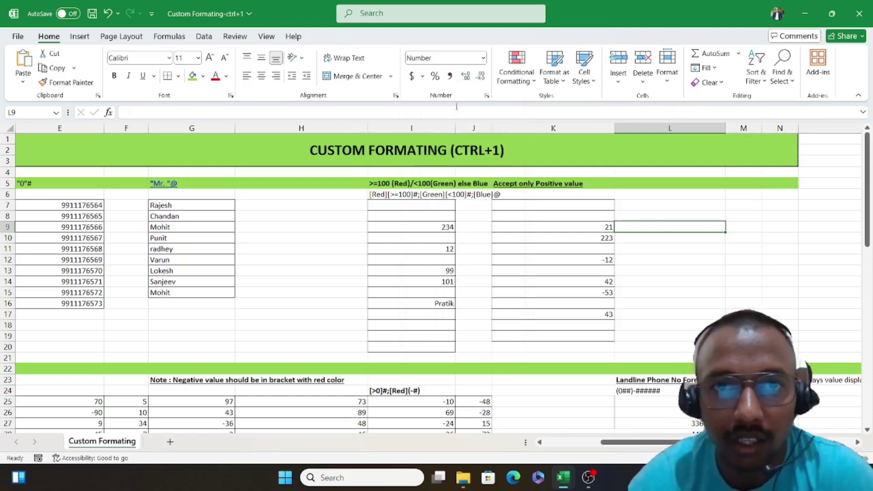
left_click(484, 58)
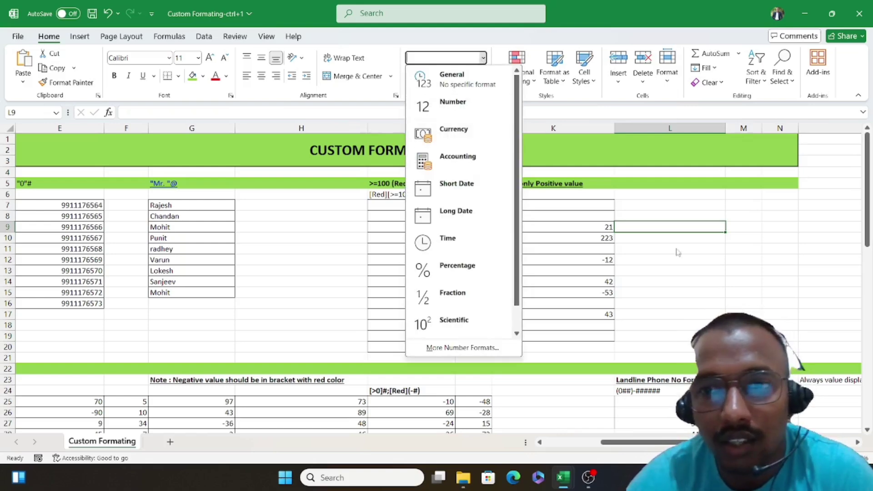
left_click(748, 242)
left_click(706, 257)
left_click(696, 231)
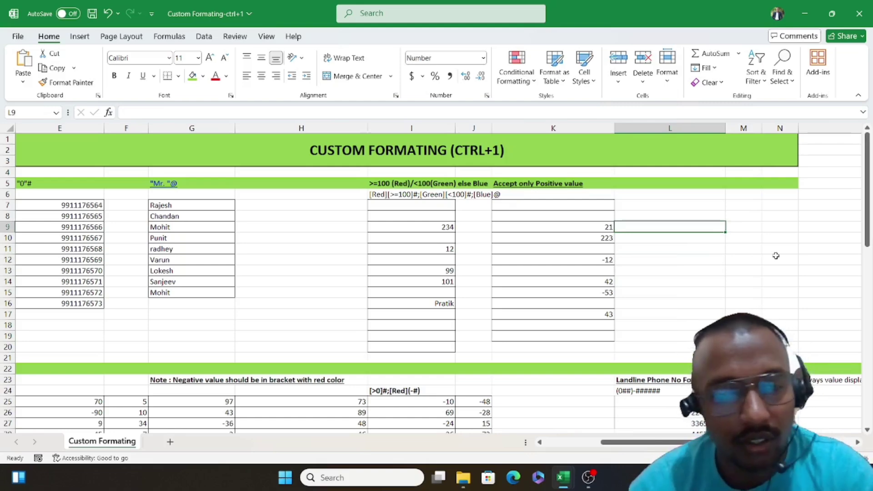
Switch back to the Book1 workbook, enter 1000 in cell O6 and apply the Number format to it.
key("alt+Tab")
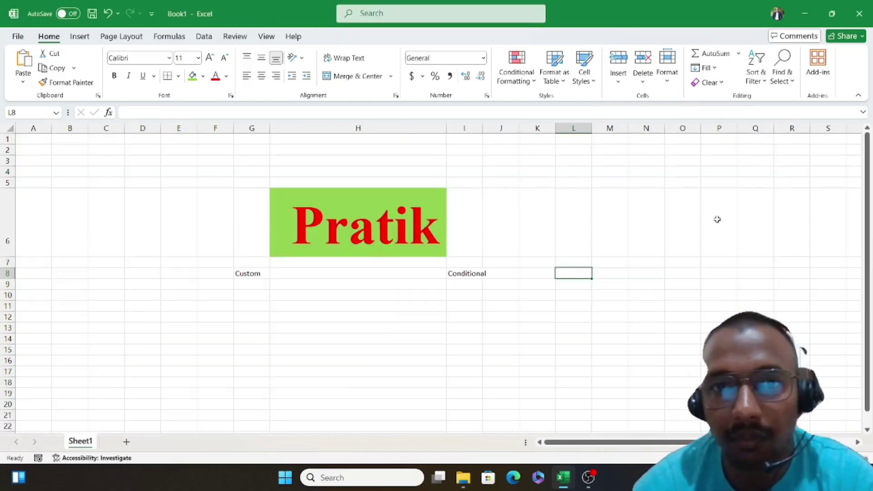
left_click(687, 228)
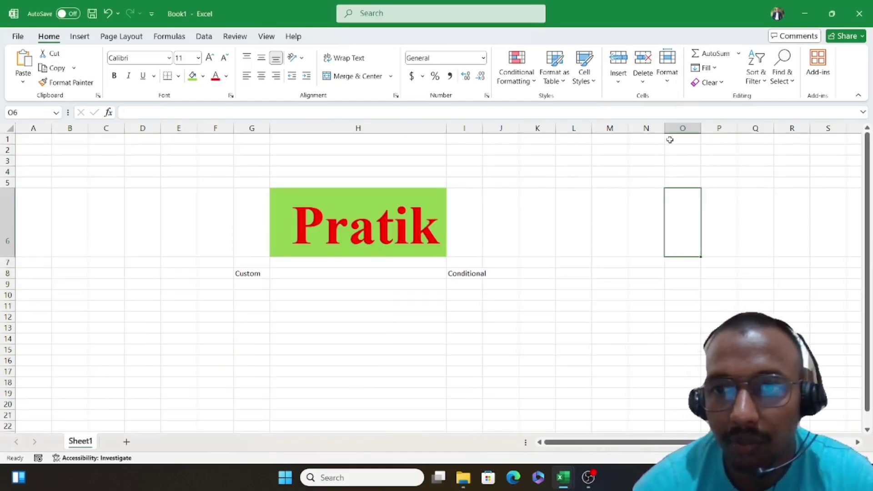
type("1000")
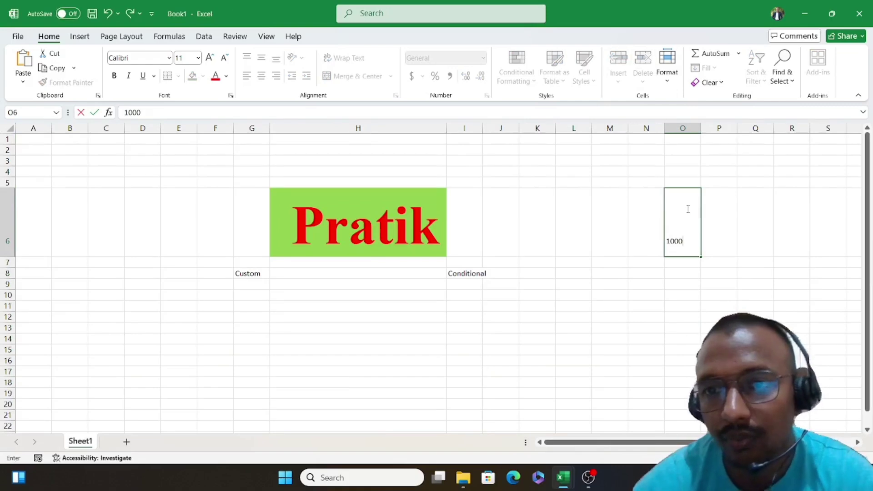
key("Tab")
key("Left")
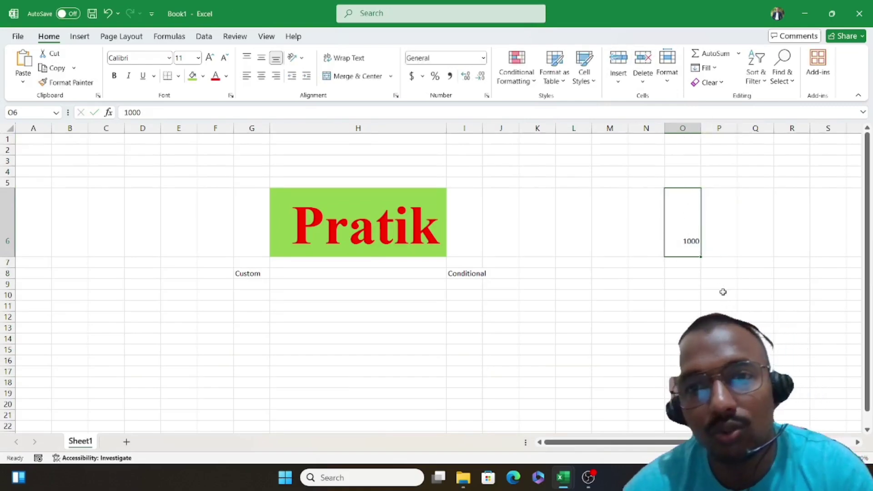
left_click(483, 58)
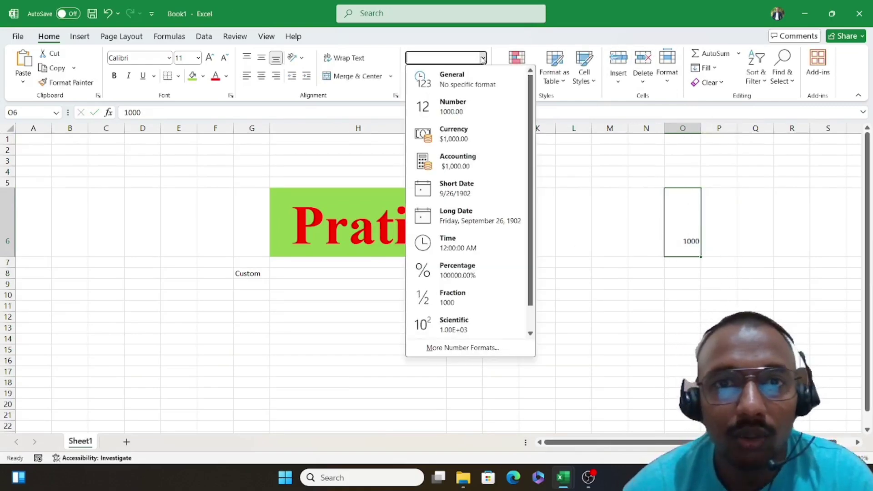
left_click(468, 112)
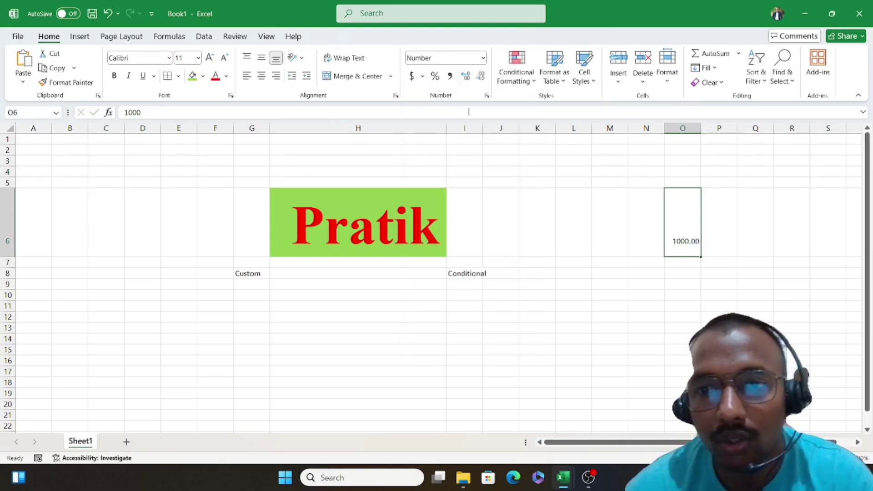
Apply the Currency format to the empty cell Q9 and to cell O6.
left_click(753, 283)
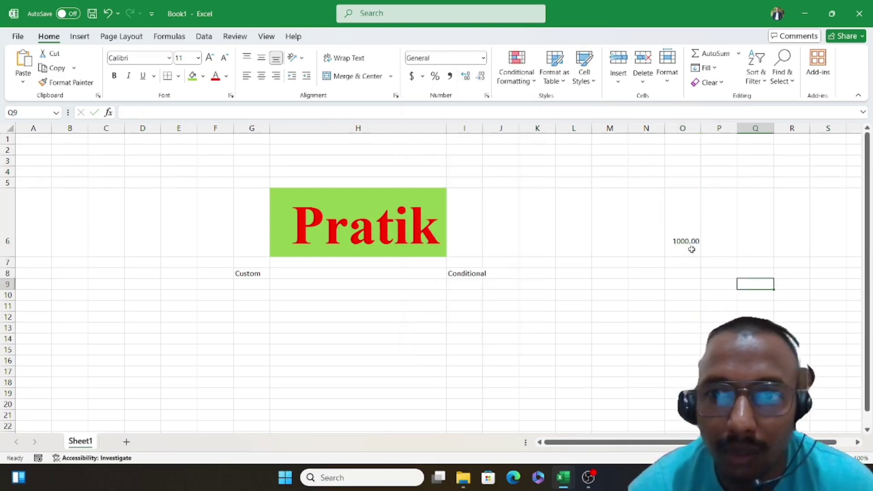
left_click(483, 58)
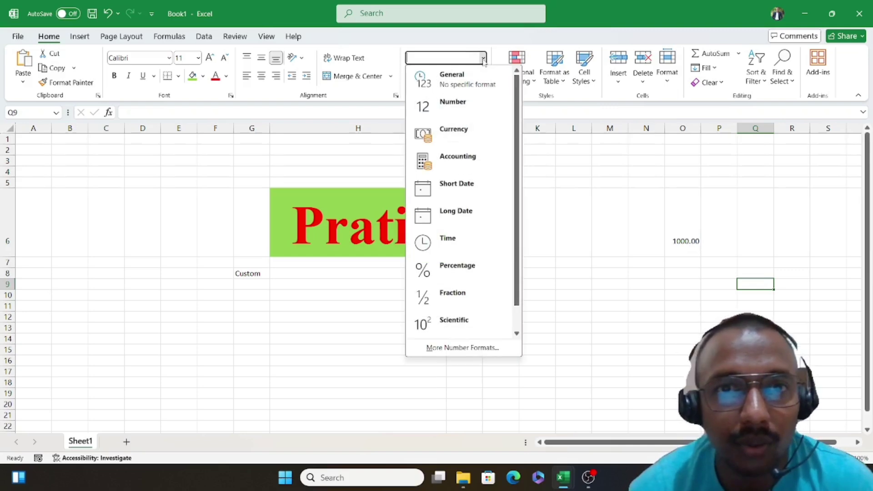
left_click(456, 136)
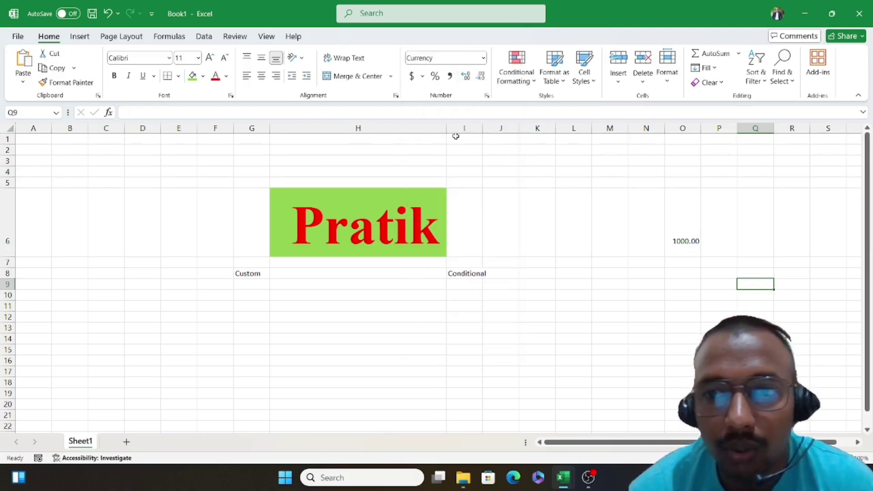
left_click(689, 227)
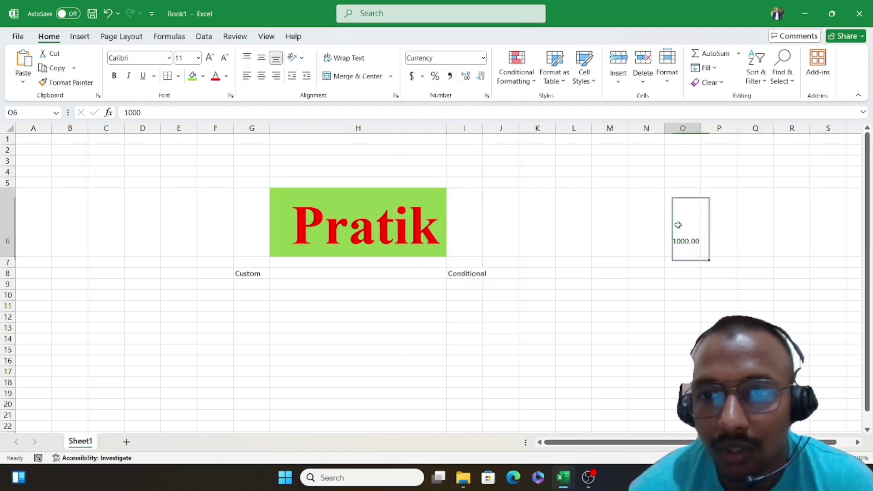
left_click(484, 61)
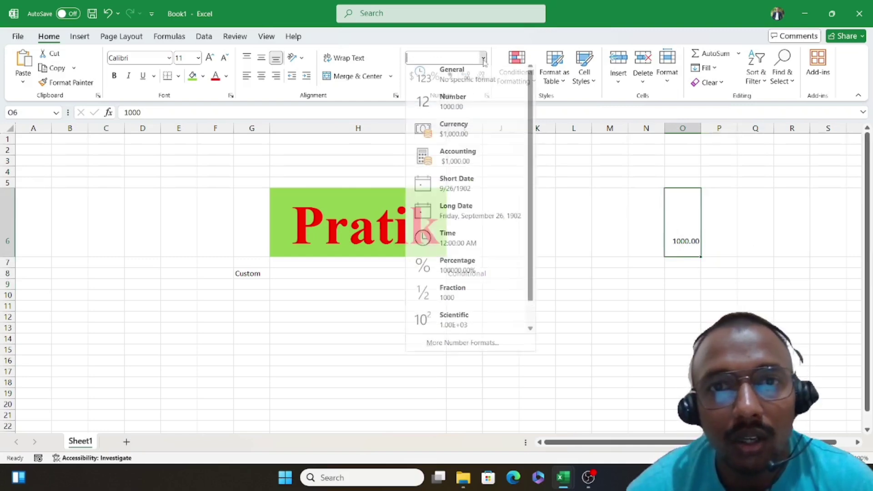
left_click(455, 130)
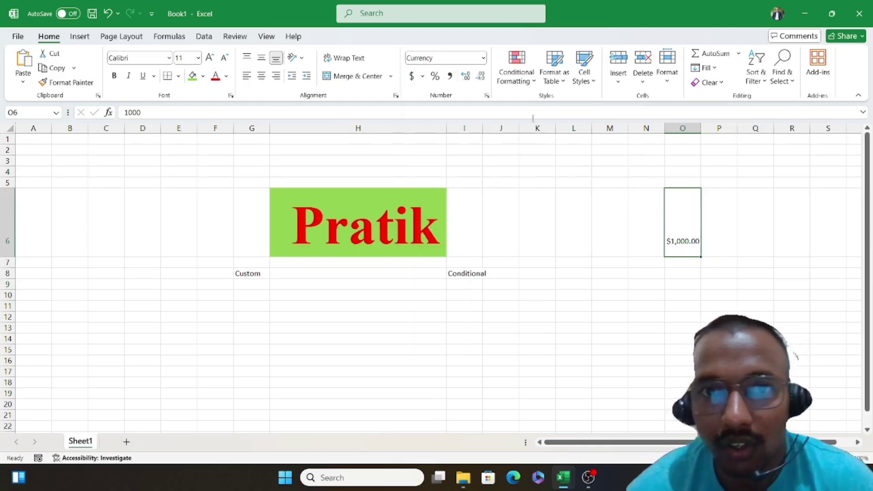
Review the remaining number formats for cell O6 and clear the cell's value.
left_click(483, 57)
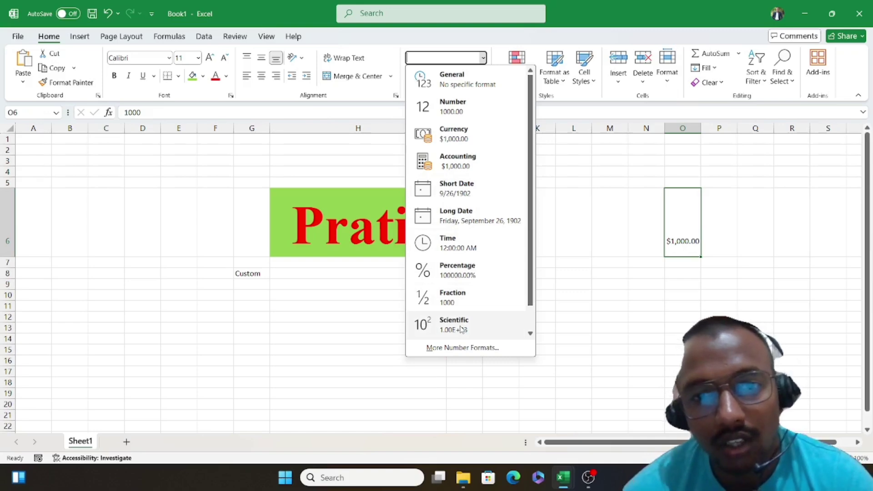
scroll(461, 329, "down", 1)
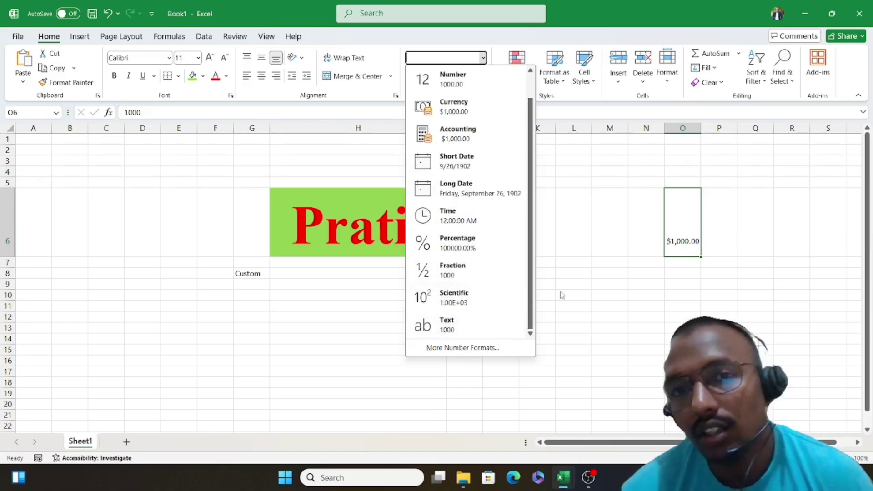
left_click(701, 282)
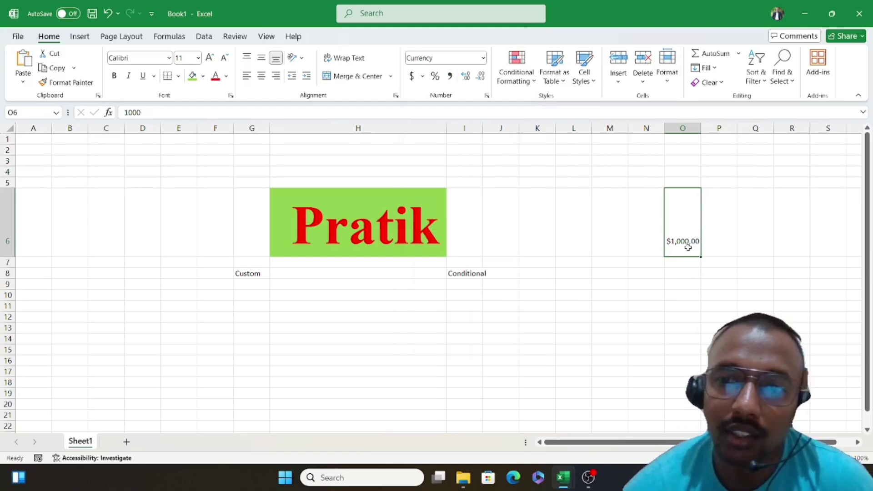
left_click(727, 242)
left_click(685, 240)
key("Delete")
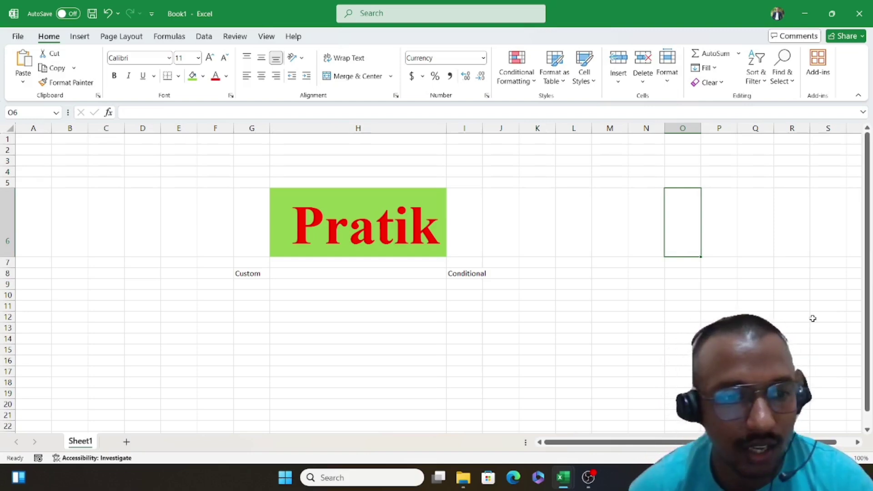
Switch to the Custom Formating-ctrl+1 workbook and set cell L9 to the General format.
key("alt+Tab")
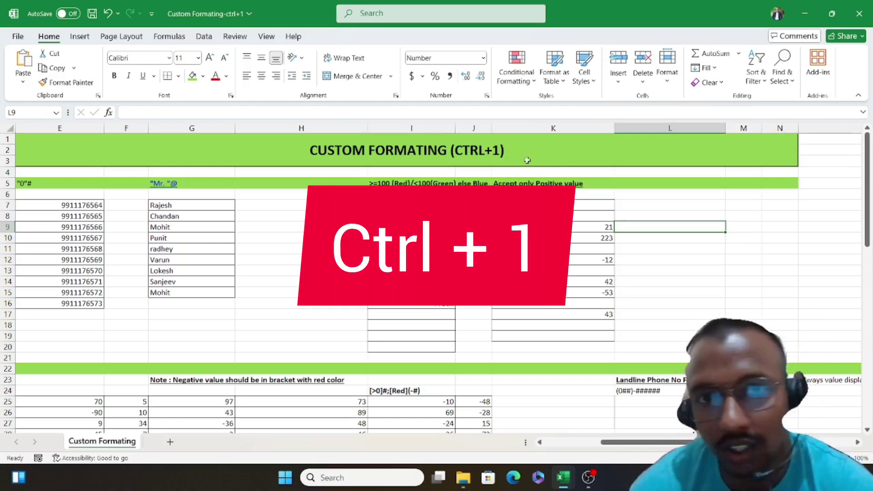
left_click(484, 58)
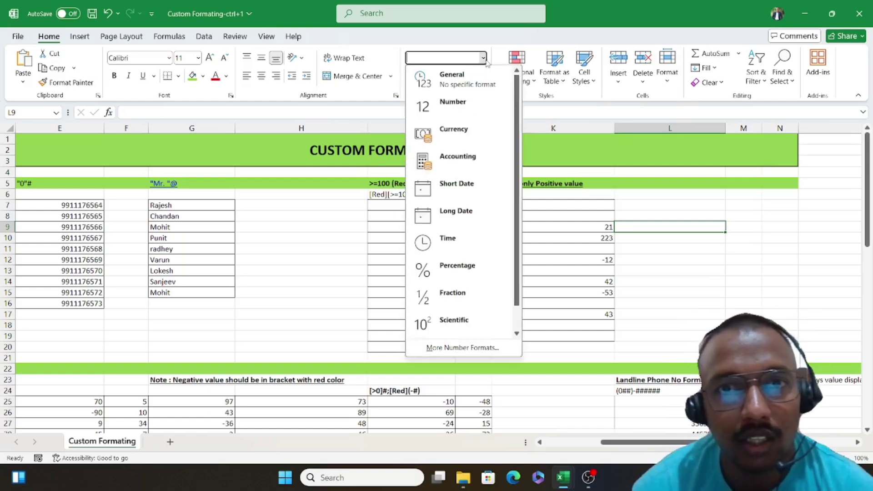
left_click(450, 73)
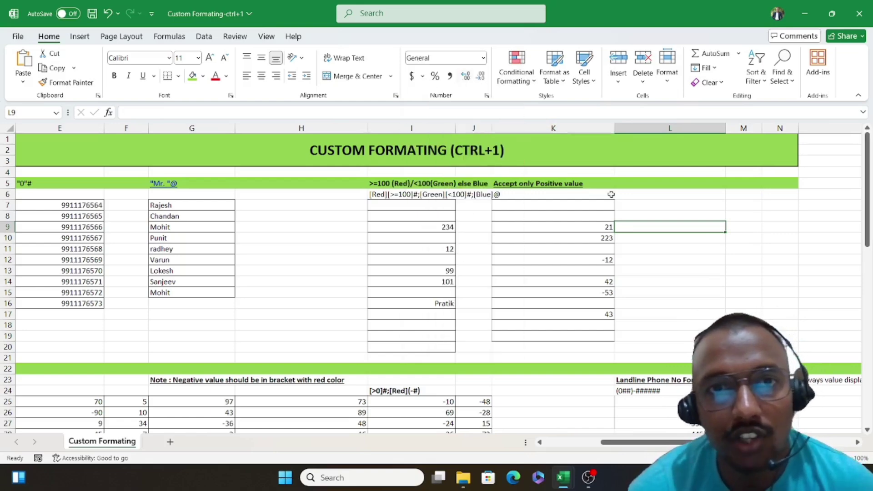
Examine the Custom number format category and its format code field for cell L9 without applying any change.
left_click(483, 60)
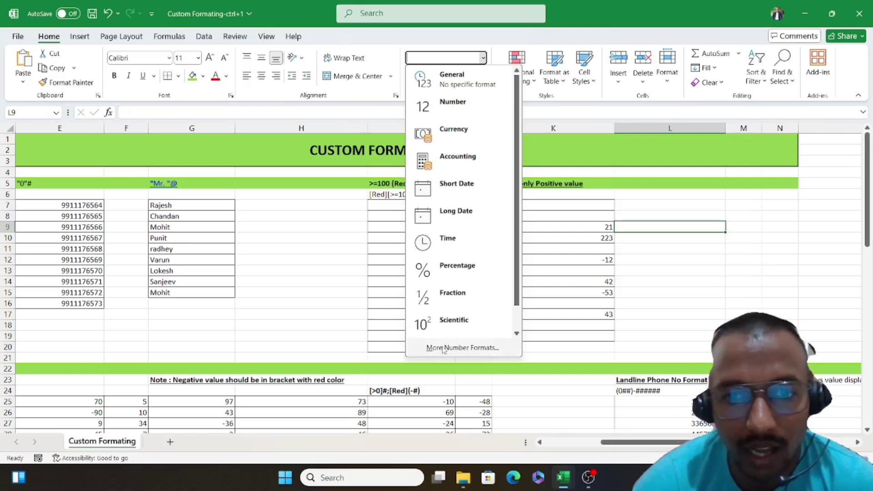
left_click(473, 348)
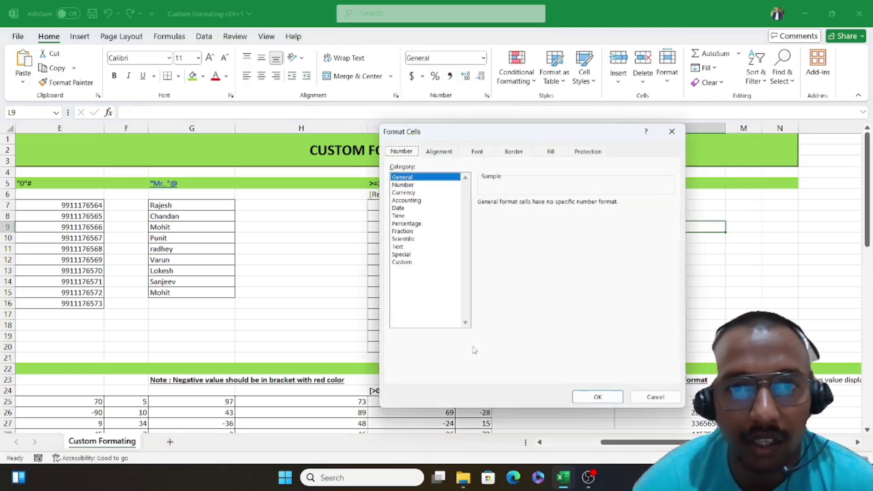
left_click_drag(407, 137, 331, 86)
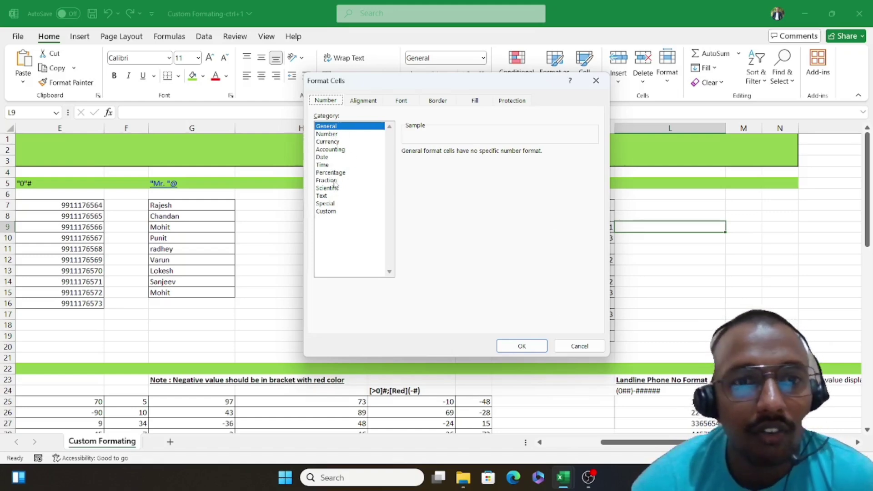
left_click(326, 211)
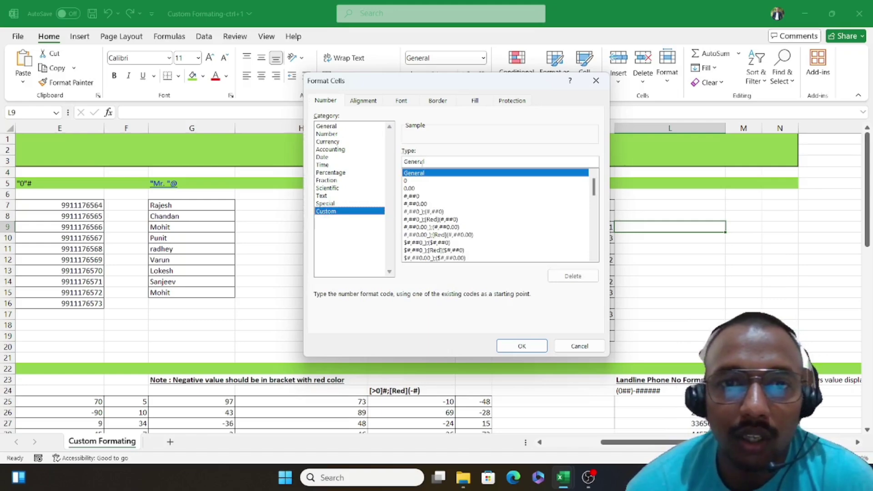
left_click(443, 162)
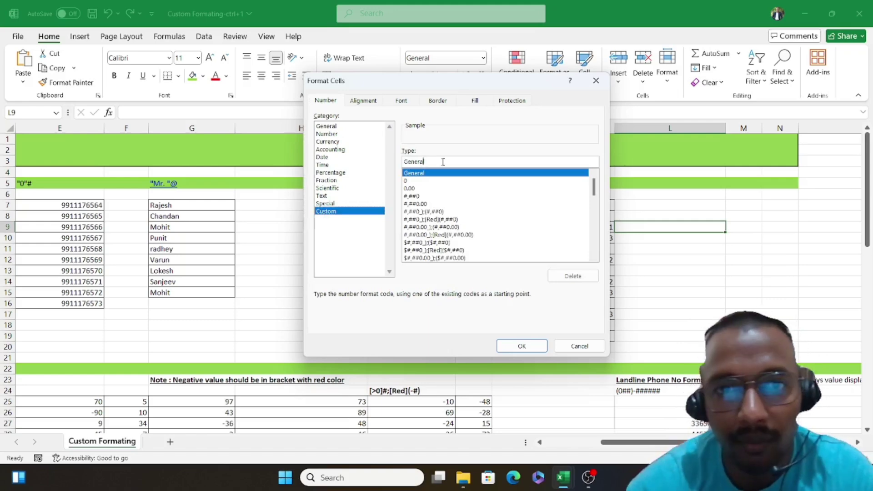
key("BackSpace")
key("BackSpace")
key("BackSpace")
key("BackSpace")
key("BackSpace")
key("BackSpace")
key("BackSpace")
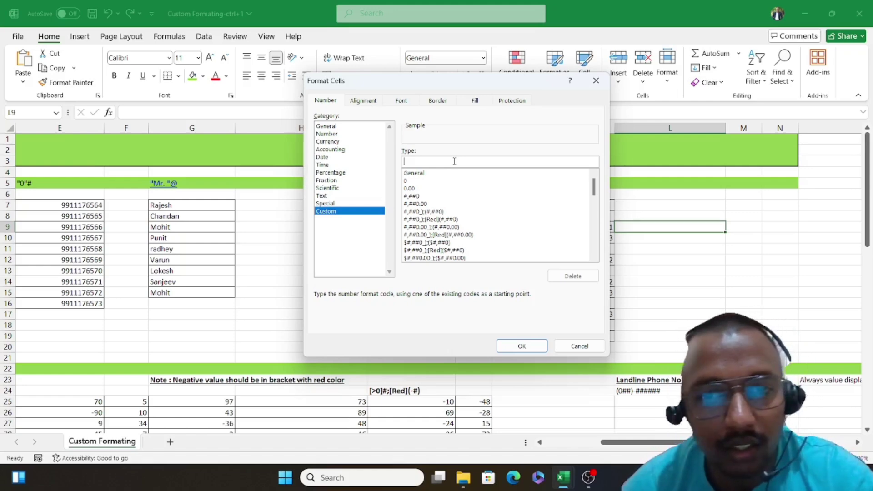
key("Escape")
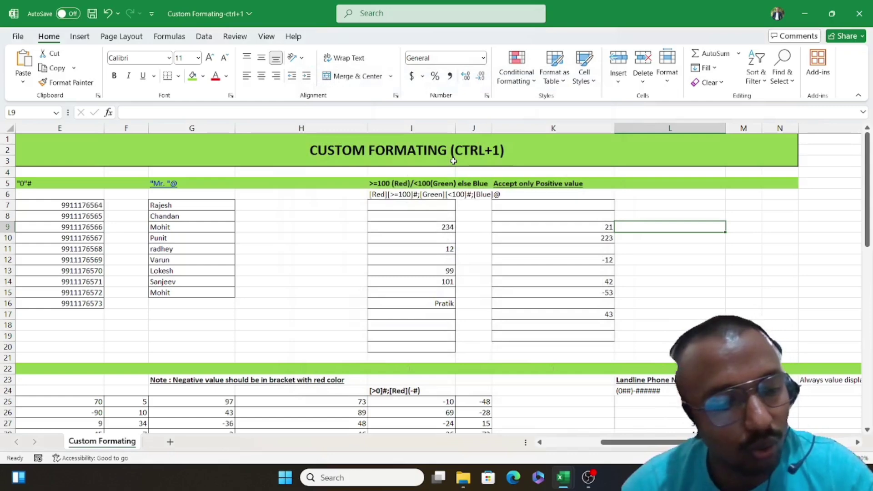
key("ctrl+1")
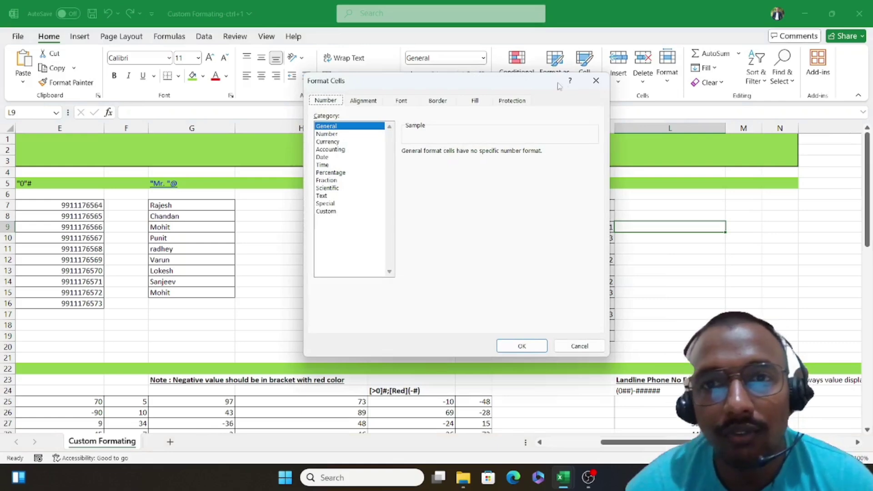
left_click(596, 81)
Enter # in cell M12 and try entering @ in the adjacent cell N12.
left_click(727, 257)
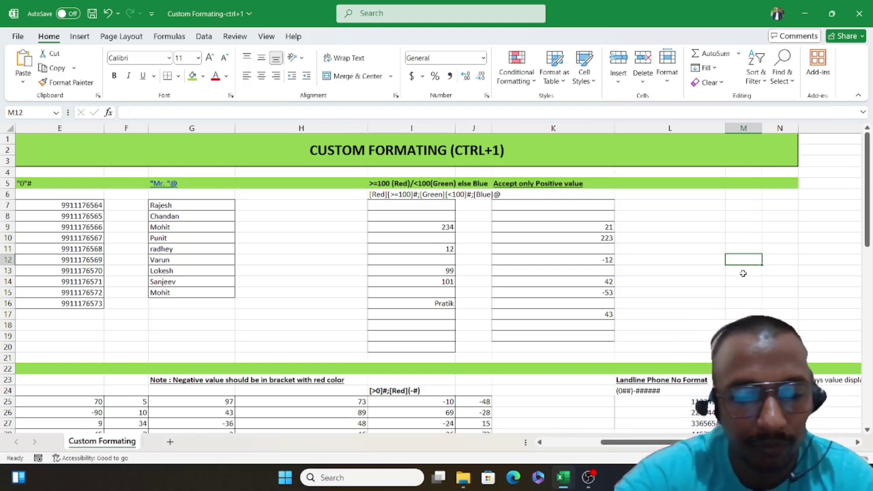
type("#")
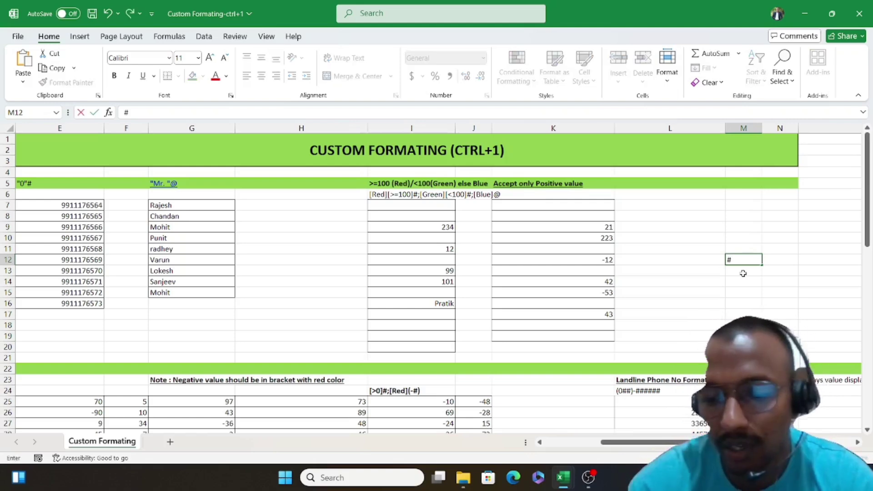
key("Return")
key("Up")
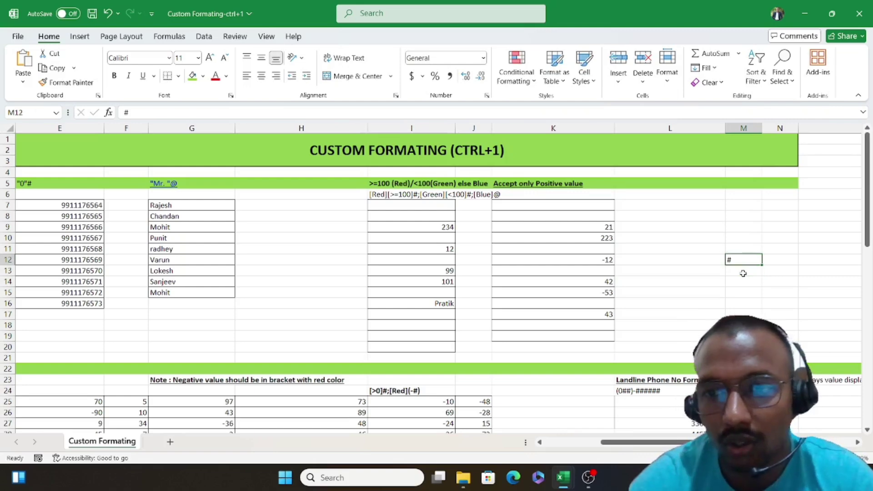
key("Right")
type("@")
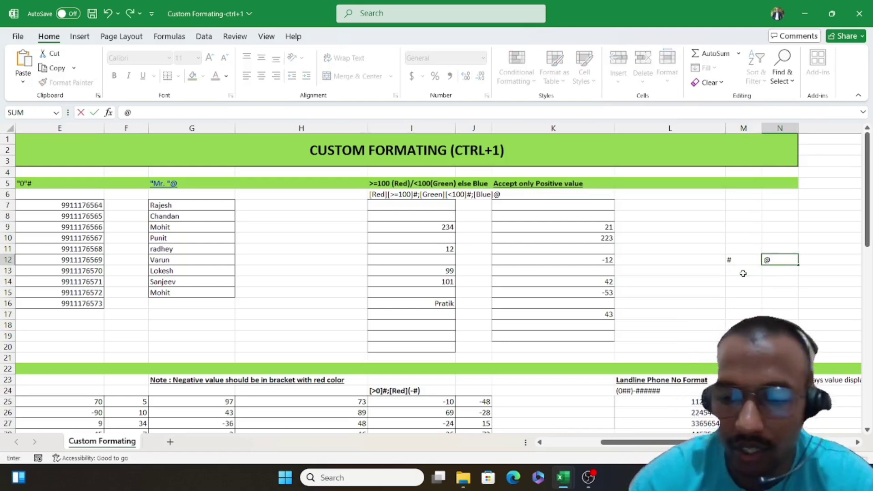
key("Down")
key("Escape")
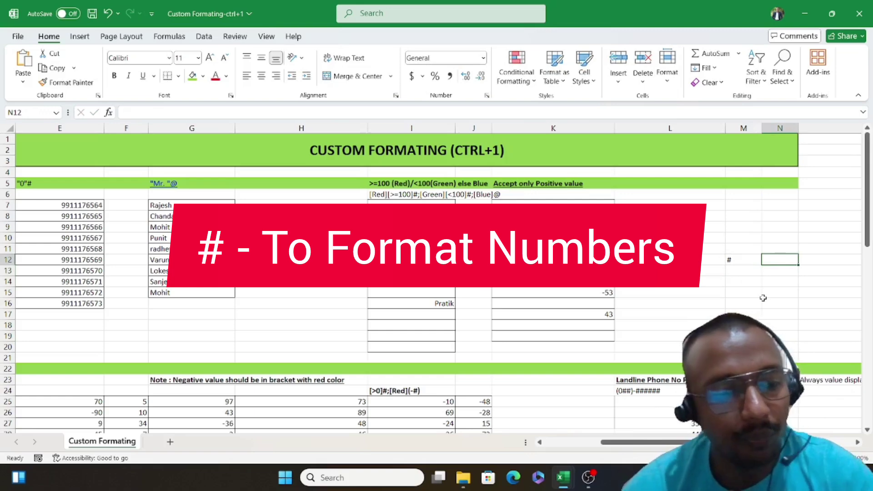
type("@")
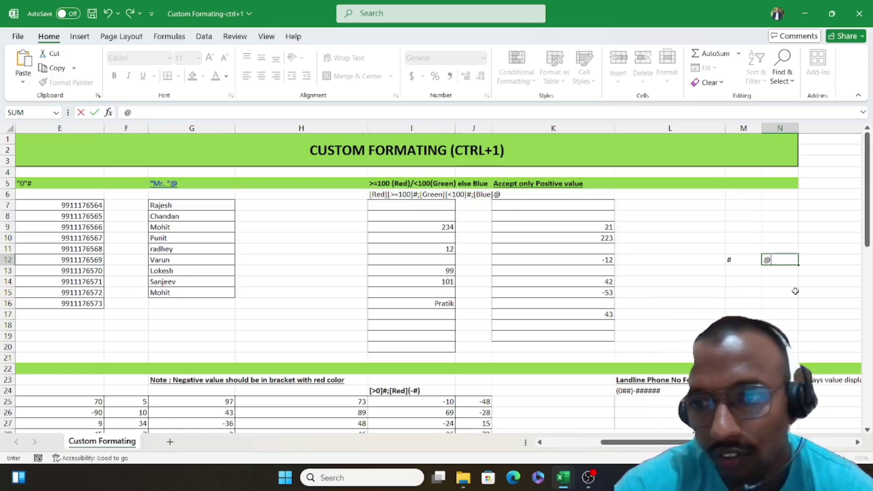
key("Escape")
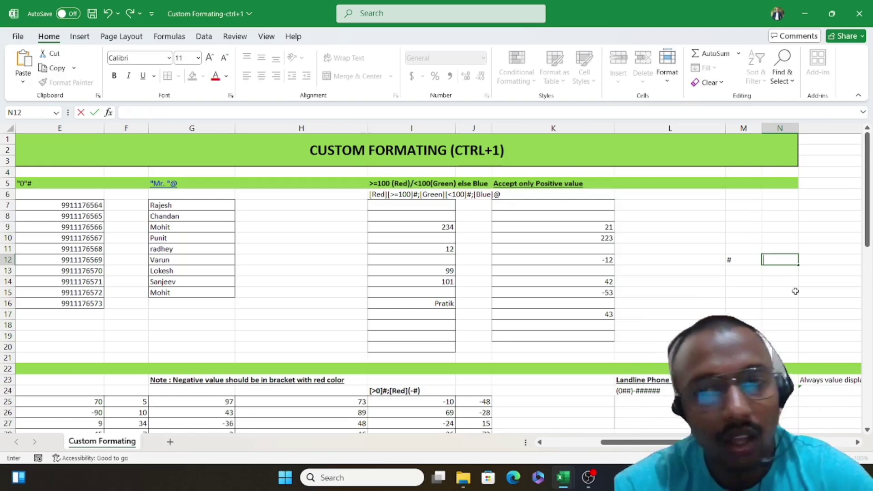
Clear the # sample symbol from cell M12.
key("Left")
key("Left")
key("Right")
key("Delete")
key("Right")
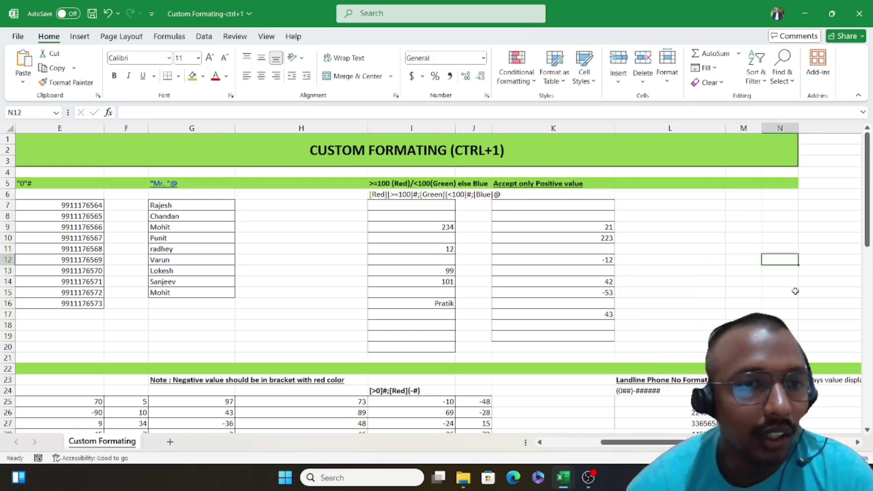
Try to add a leading 0 directly to the phone number in cell E7 of the E7:E16 list.
left_click_drag(72, 206, 68, 303)
left_click(130, 230)
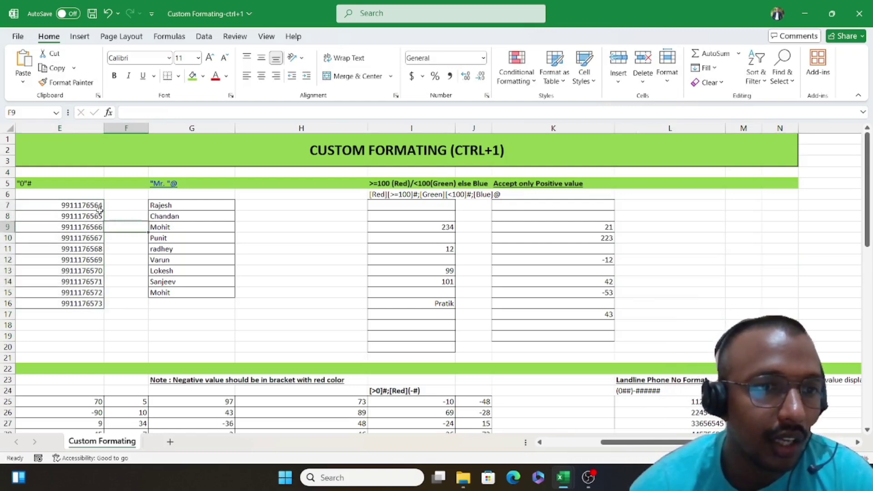
left_click_drag(99, 209, 68, 304)
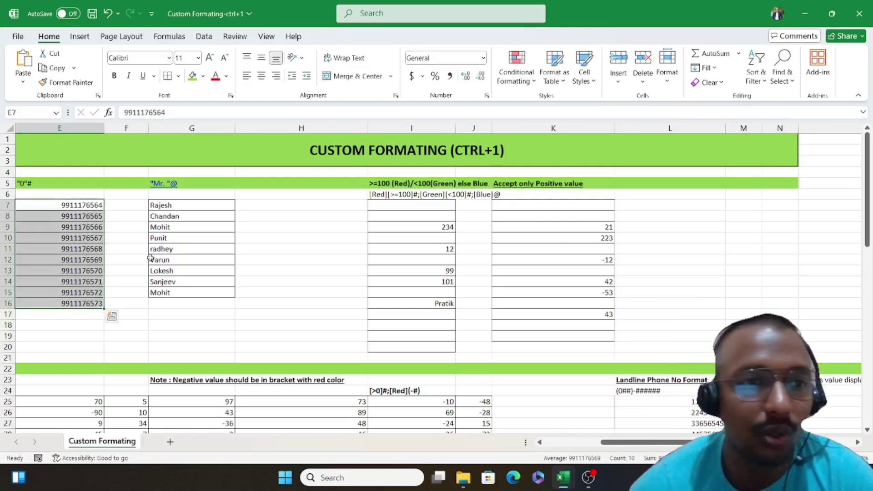
left_click(174, 272)
left_click(62, 206)
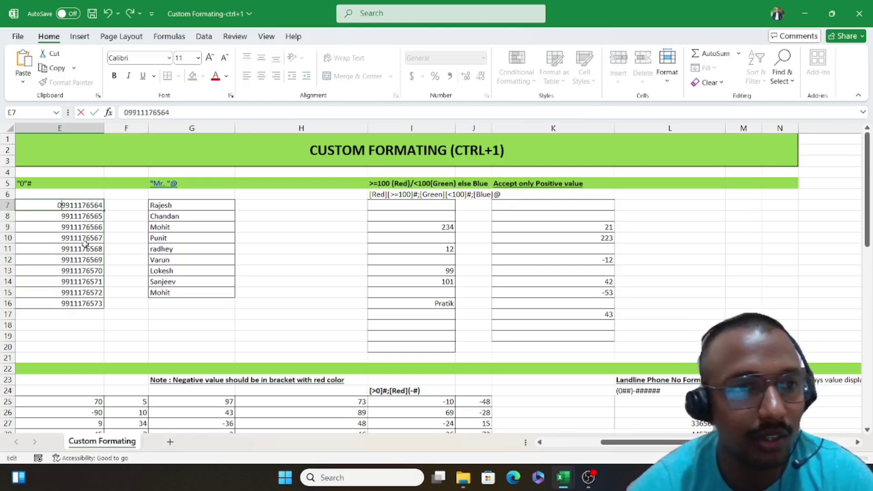
key("Down")
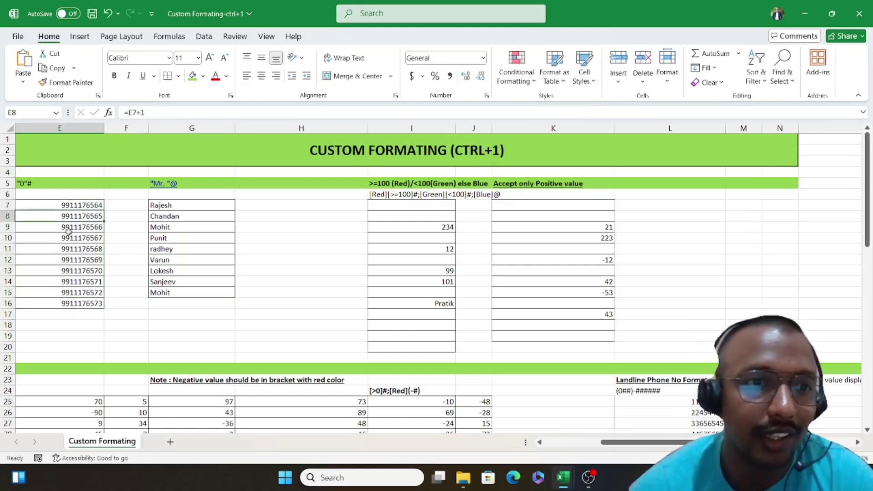
Inspect the formula in cell E8 and retry prefixing the phone number in cell E7 with 0.
double_click(57, 217)
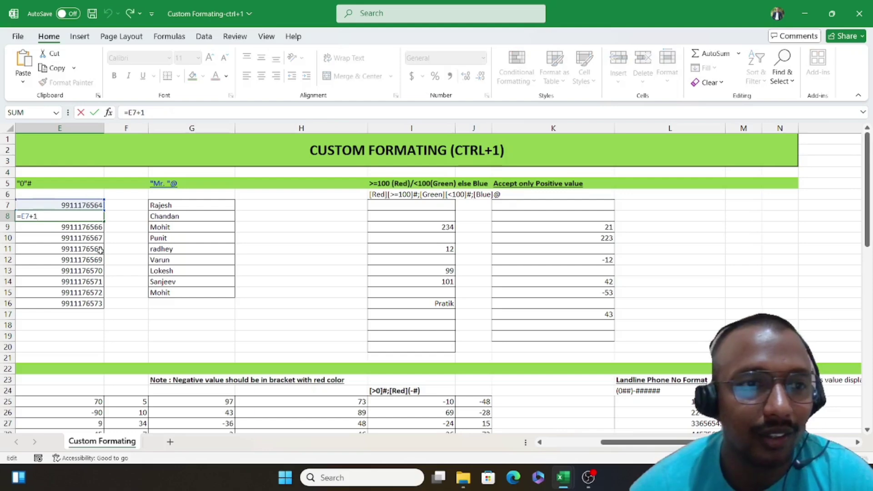
key("Escape")
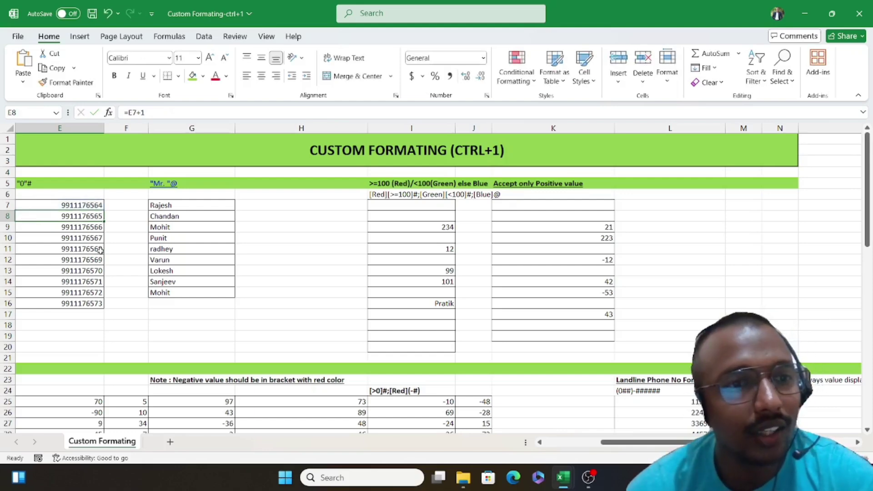
left_click(90, 205)
left_click(123, 112)
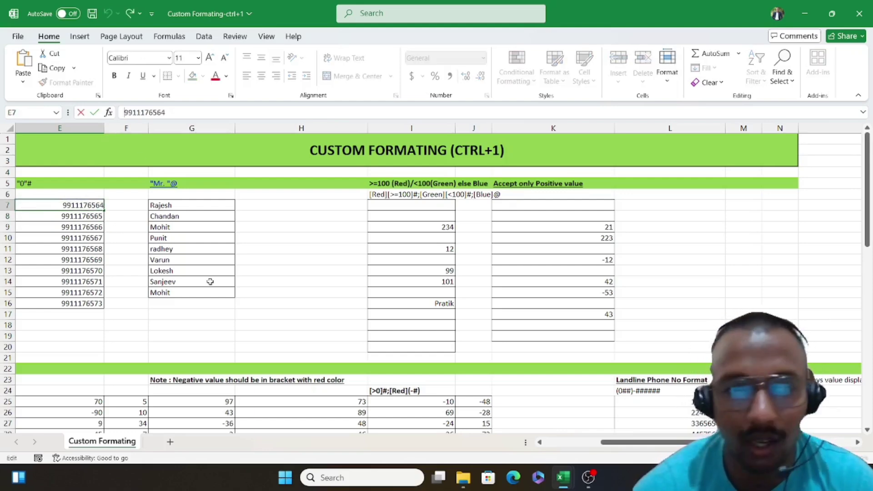
type("0")
key("Return")
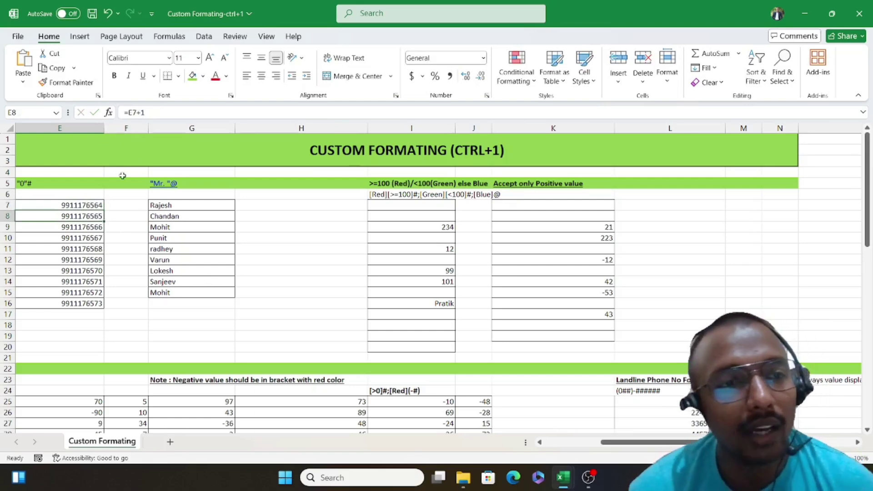
Prefix the phone number in cell E7 with 1 and undo the change.
left_click(89, 203)
left_click(121, 112)
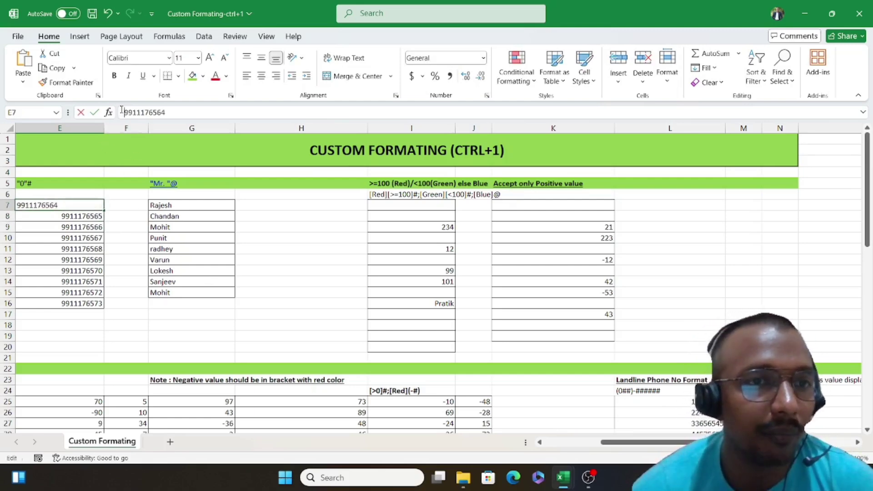
type("1")
key("Return")
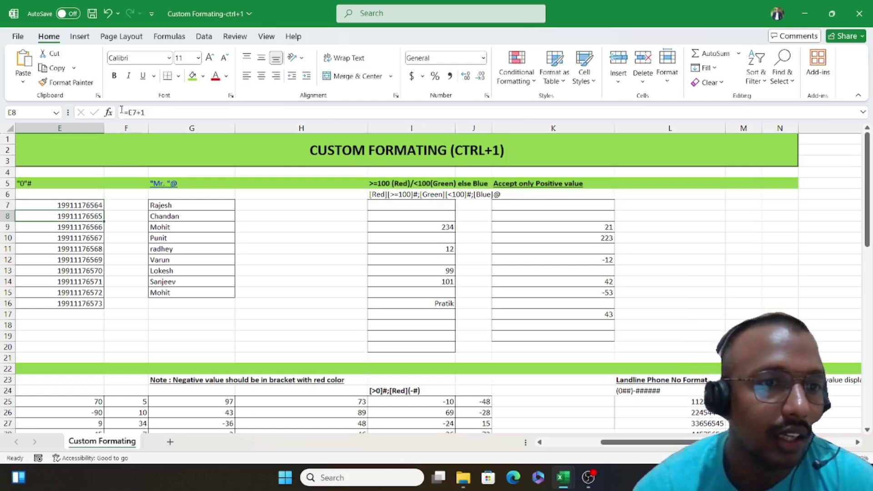
key("ctrl+z")
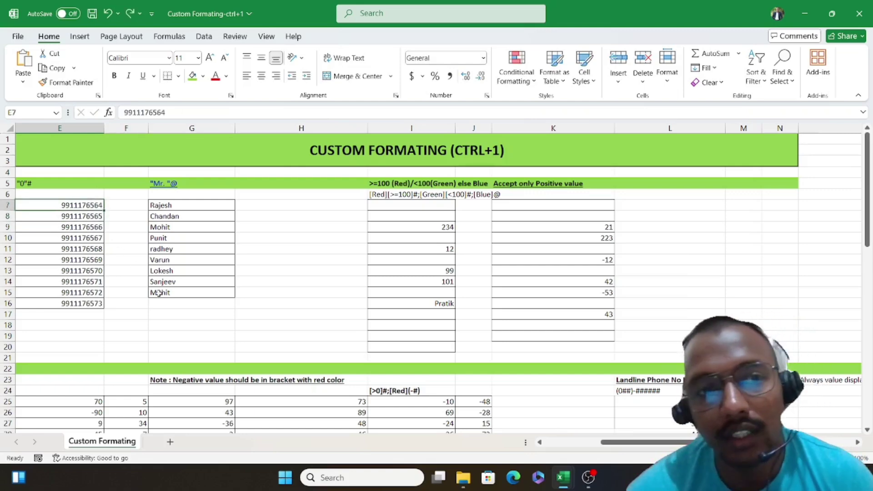
Examine the phone numbers and their formulas through the E7:E16 range.
left_click(76, 238)
left_click(77, 304)
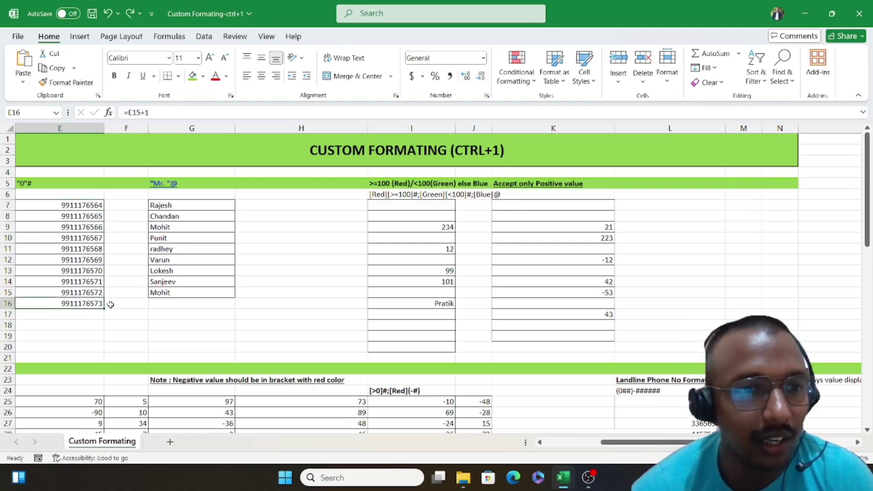
key("Up")
key("Up")
key("Up")
key("Up")
key("Up")
key("Up")
key("Up")
key("Up")
key("Up")
key("Up")
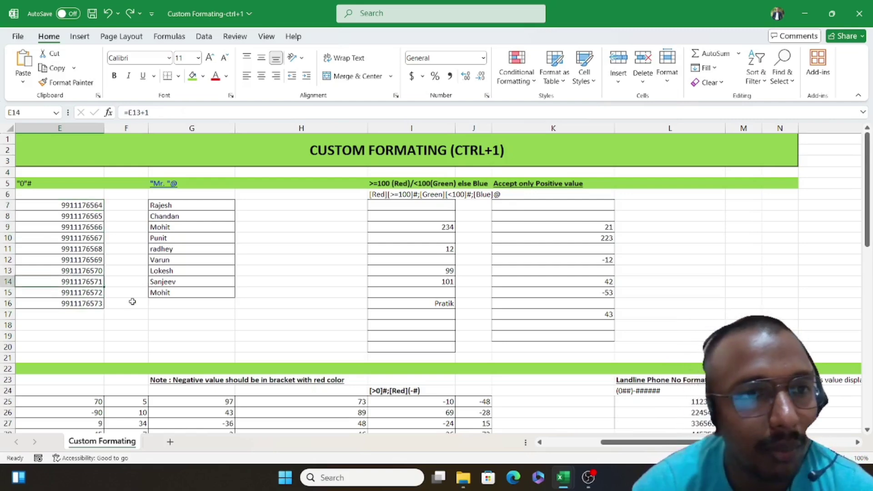
key("Down")
key("Down")
key("Down")
key("Down")
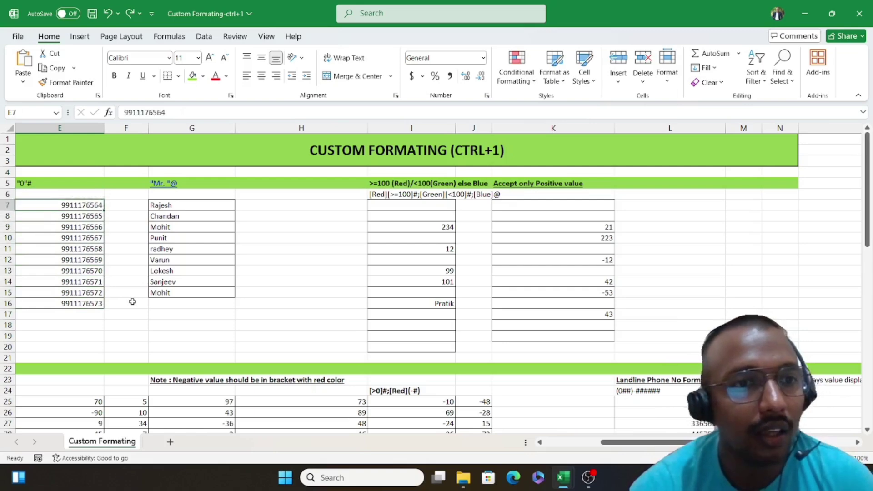
key("Down")
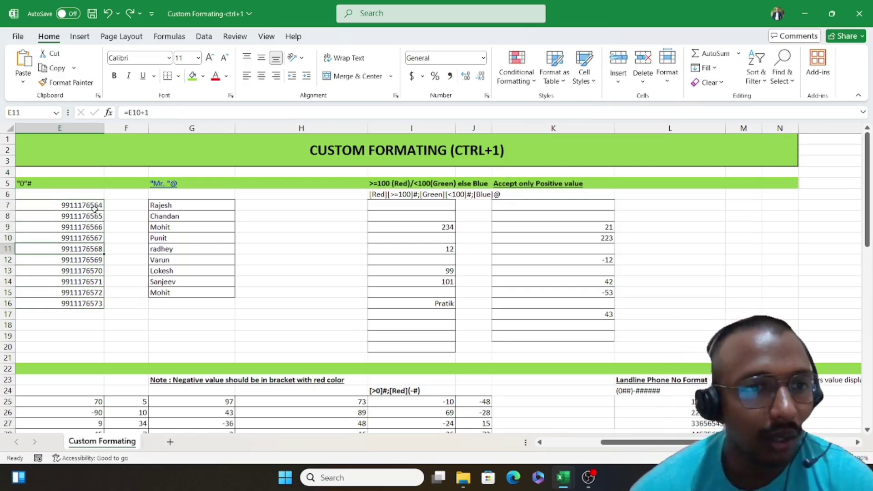
Apply the custom number format "0"# to the phone numbers in E7:E16.
left_click_drag(93, 202, 92, 304)
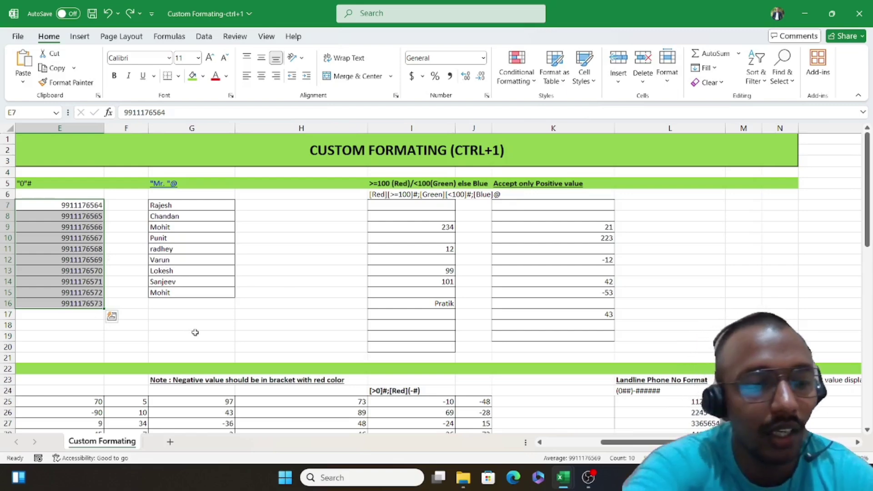
key("ctrl+1")
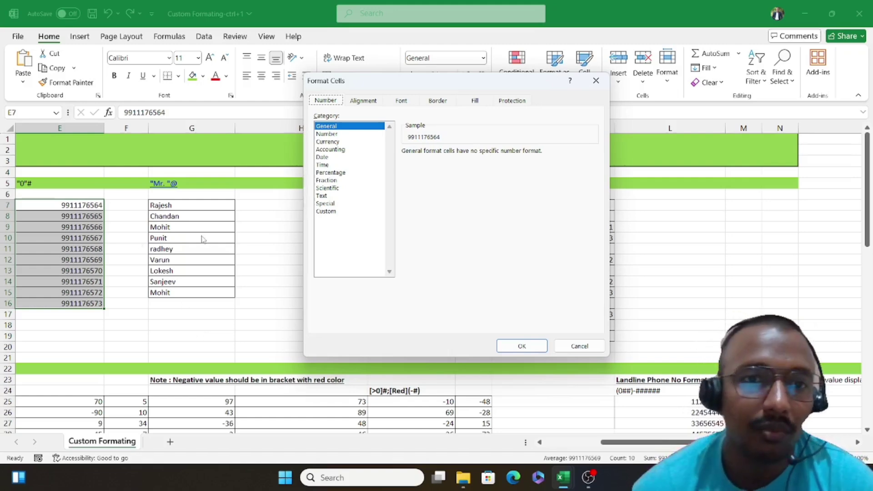
left_click(330, 212)
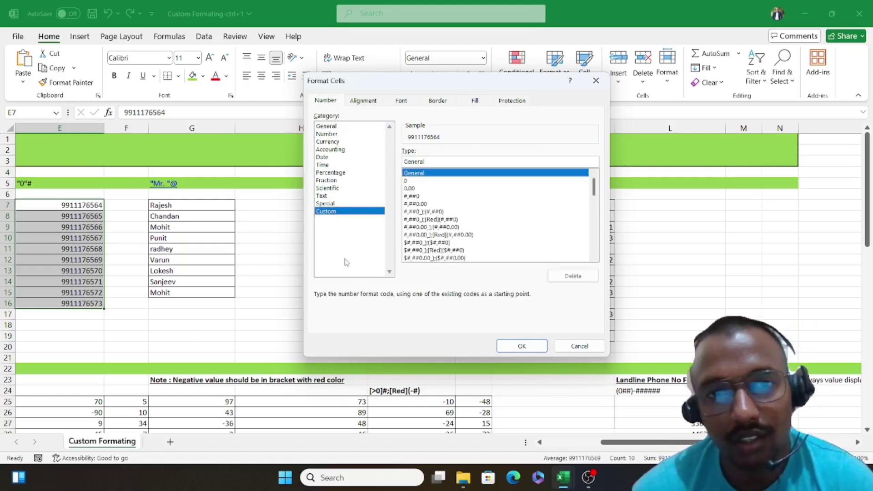
left_click(424, 163)
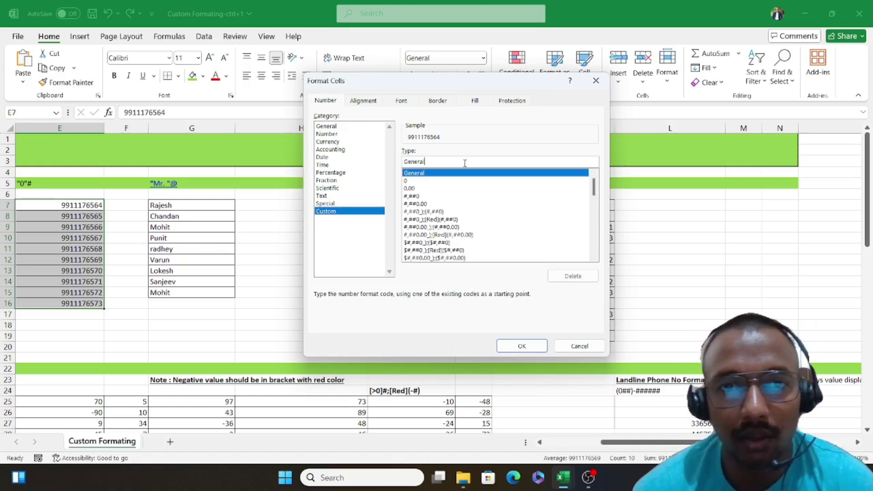
double_click(465, 163)
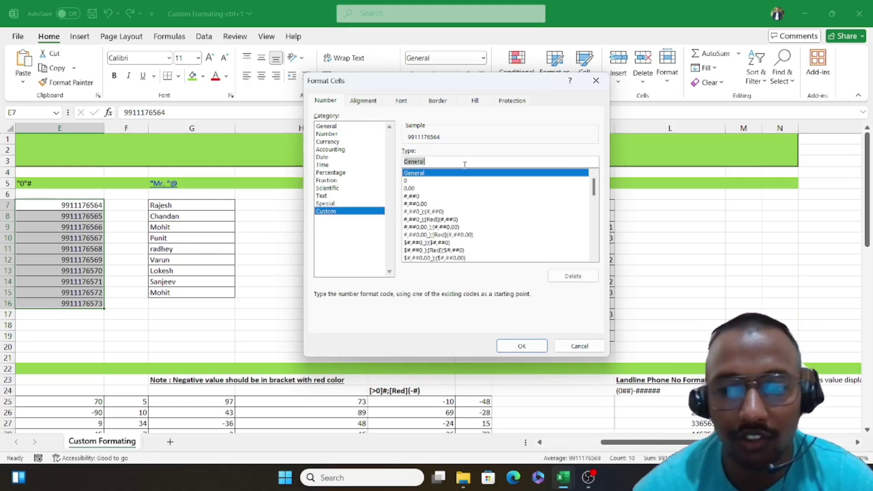
key("BackSpace")
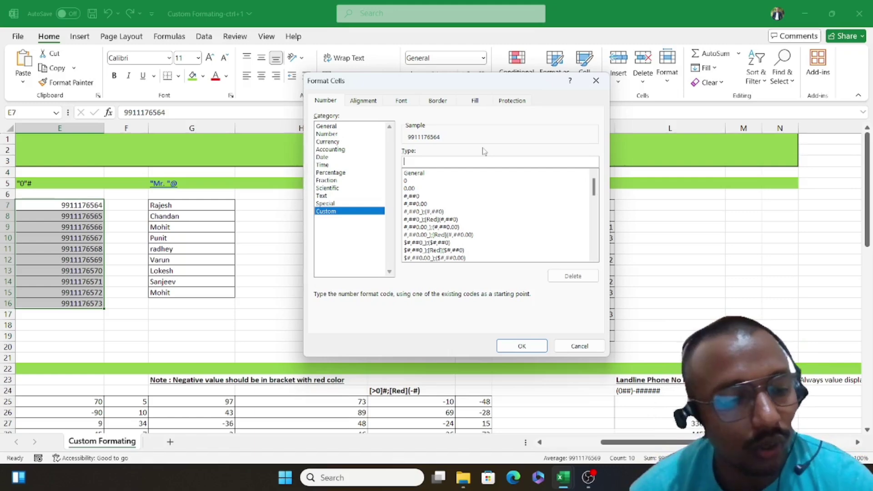
type("#")
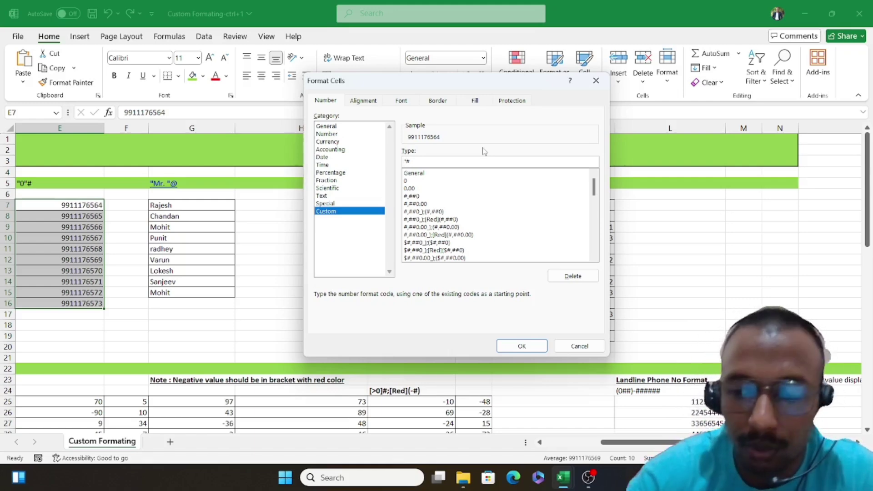
type("0")
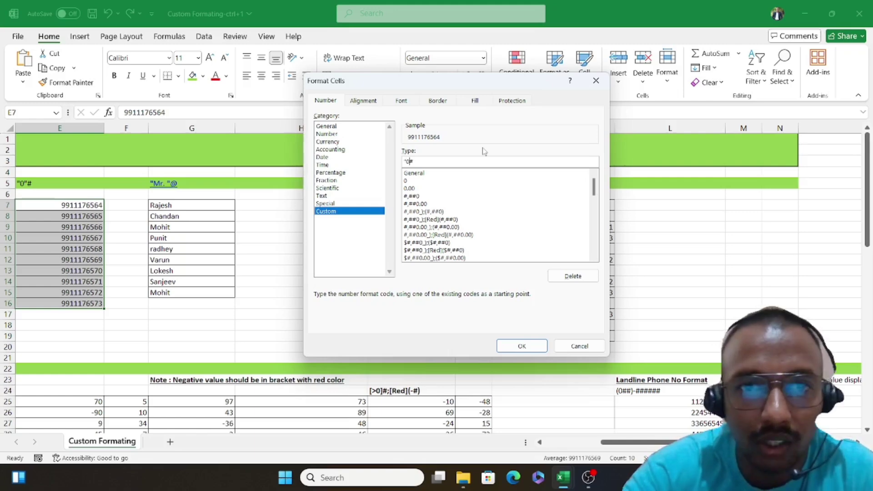
type("\"")
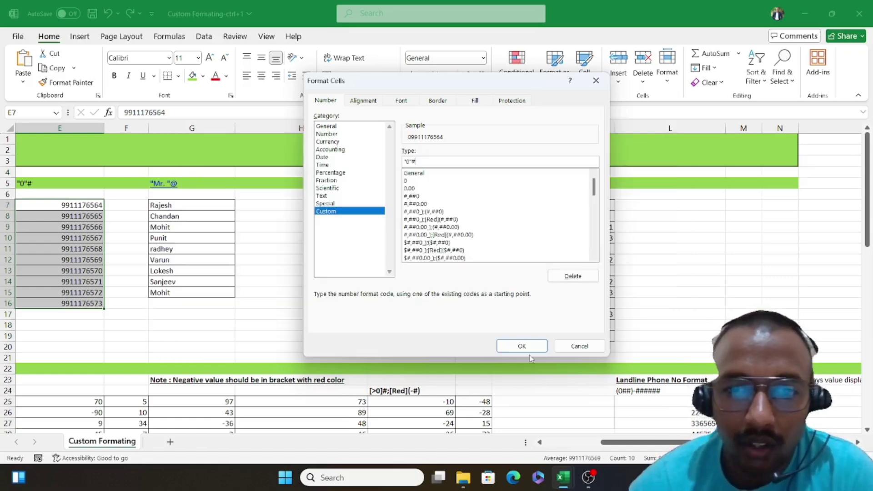
left_click(522, 346)
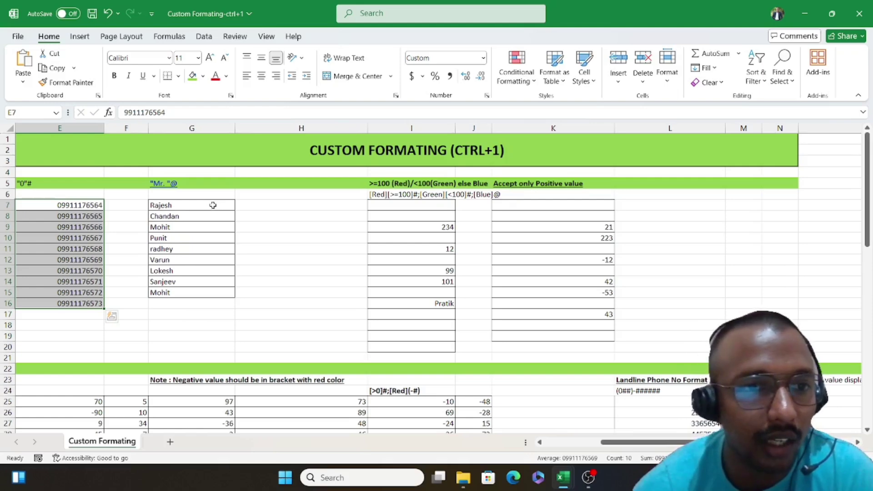
Apply the custom number format "Mr."@ to the names in G7:G15.
left_click_drag(214, 205, 213, 295)
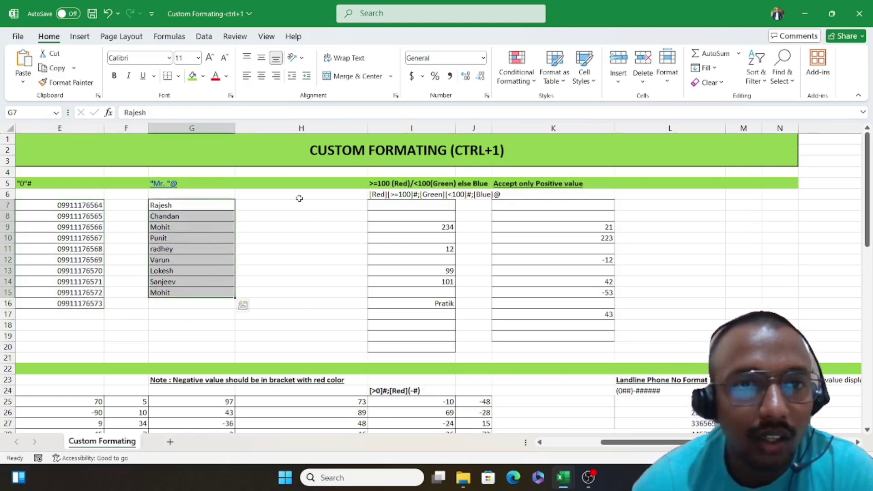
key("ctrl+1")
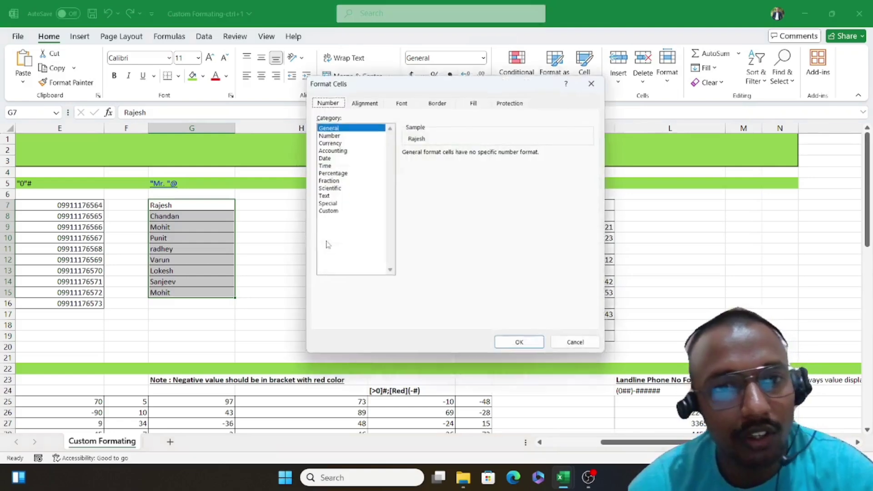
left_click(326, 212)
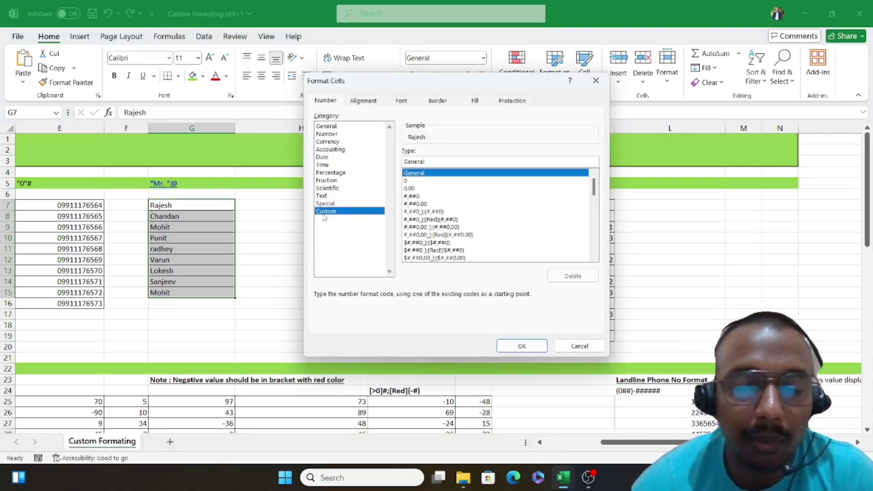
double_click(428, 162)
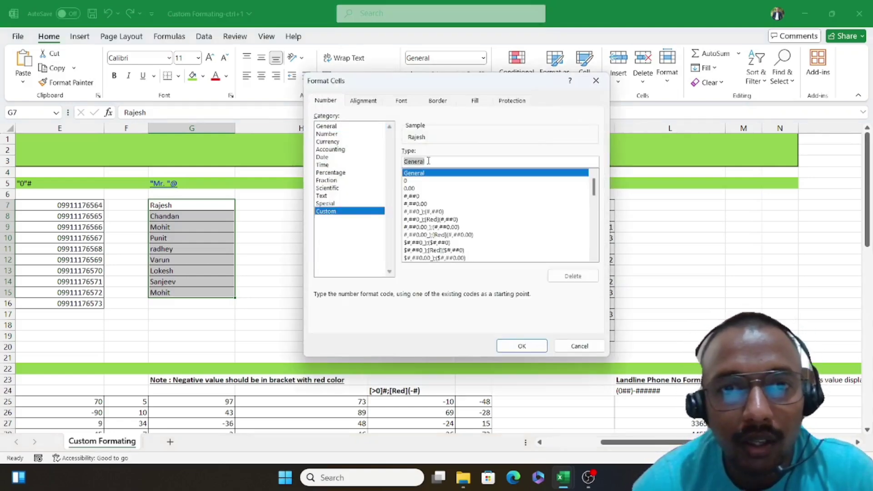
key("BackSpace")
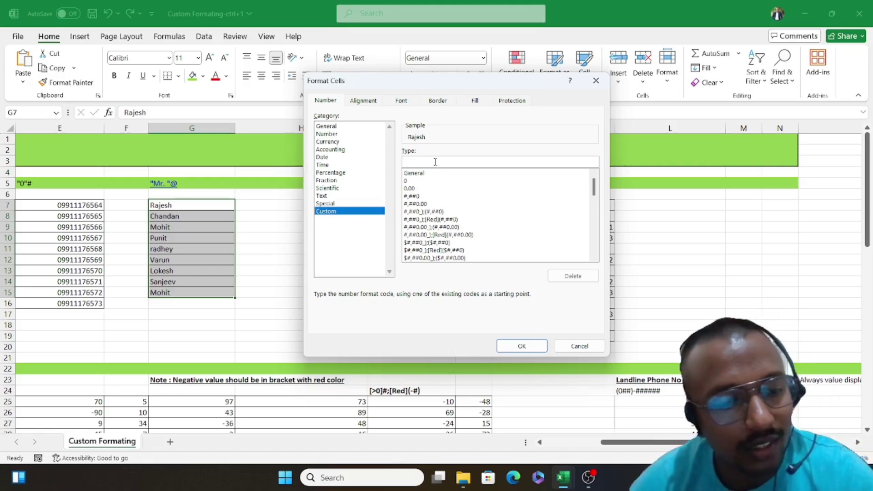
type("@")
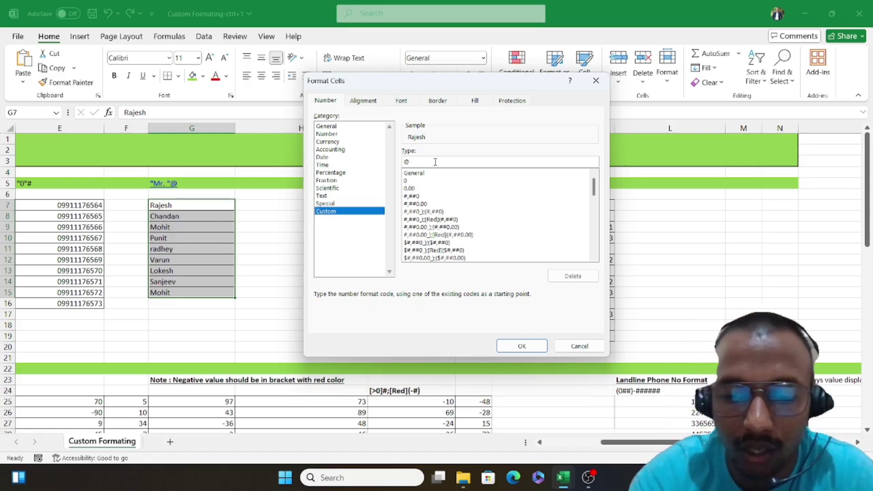
type("\"")
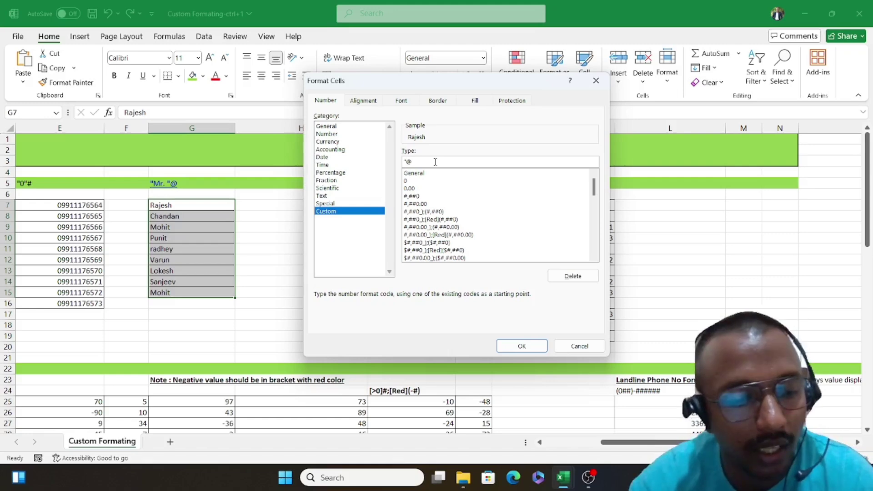
type("Mr")
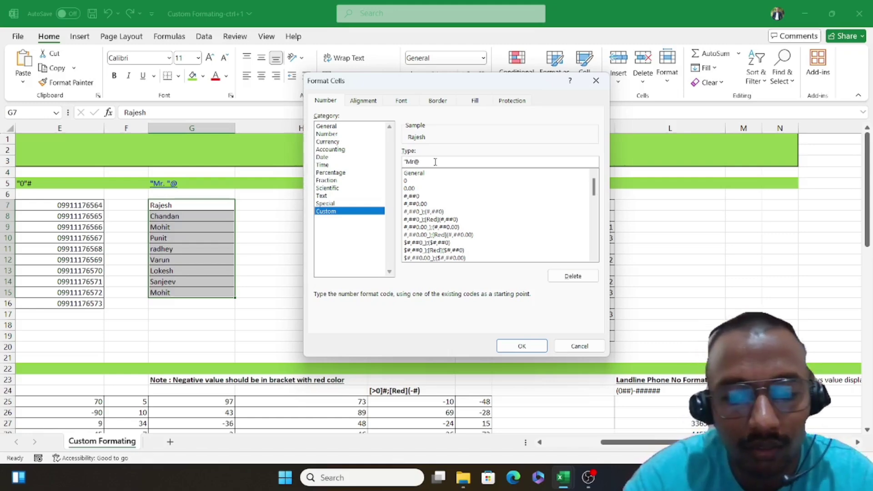
type(".")
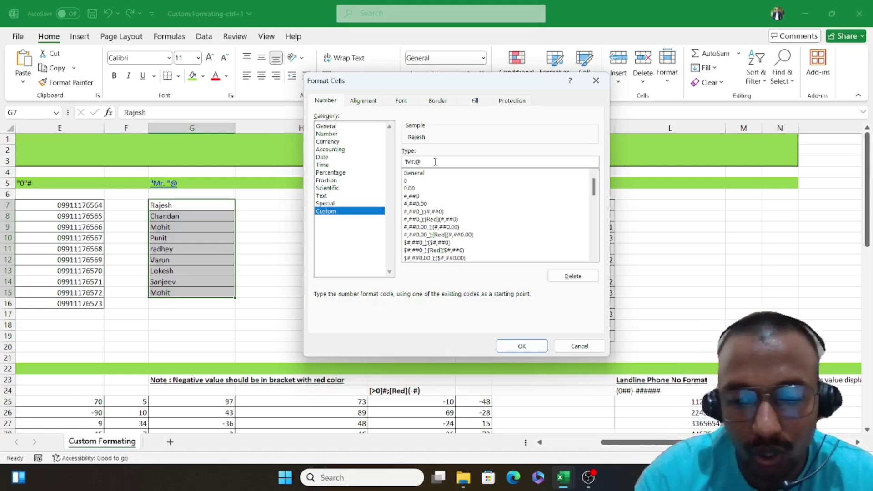
type("\"")
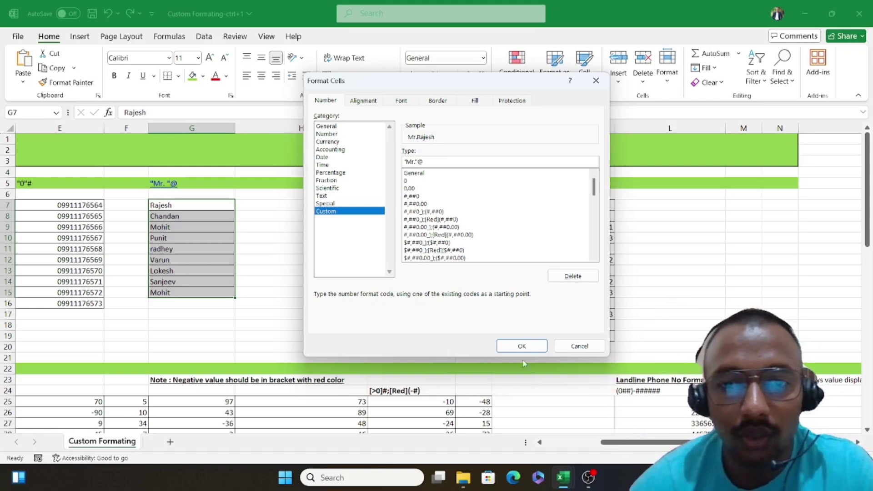
left_click(522, 347)
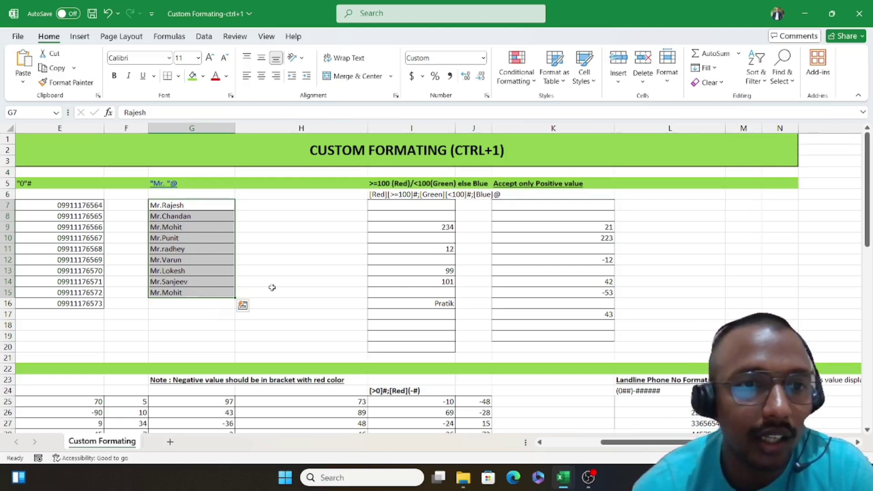
Extend the custom format of G7:G15 with a quoted surname after the @ placeholder.
left_click(209, 205)
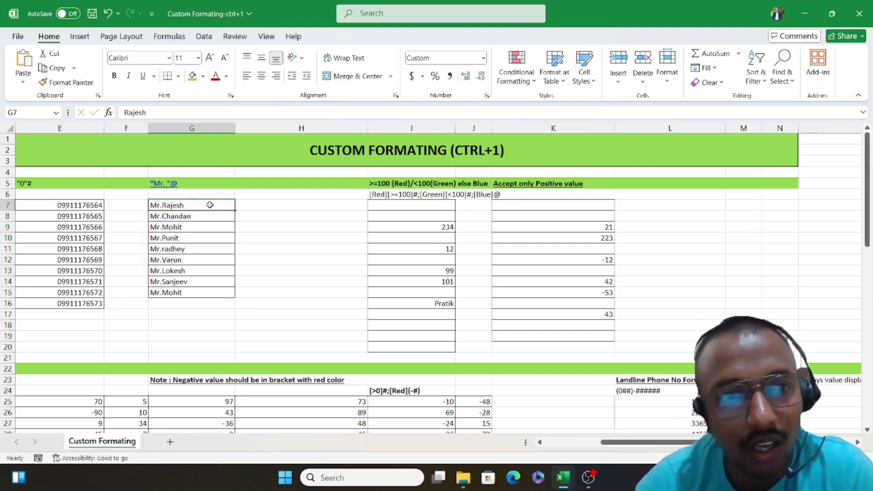
key("ctrl+shift+Down")
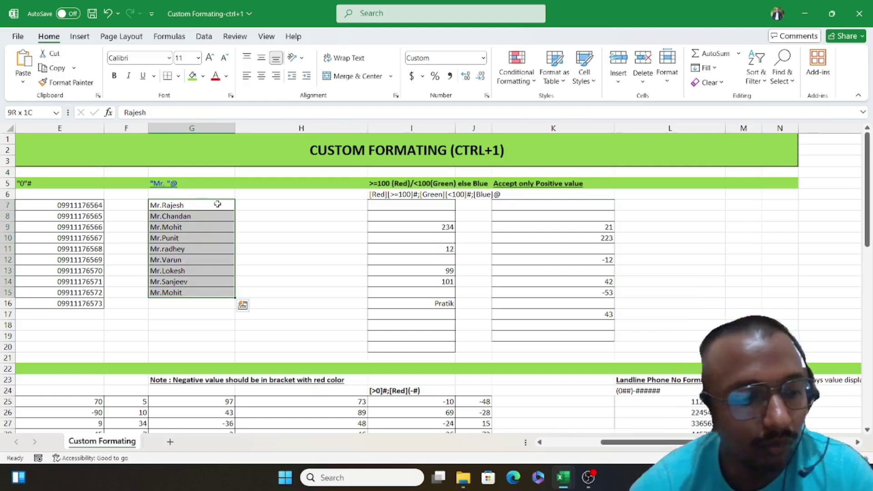
key("ctrl+1")
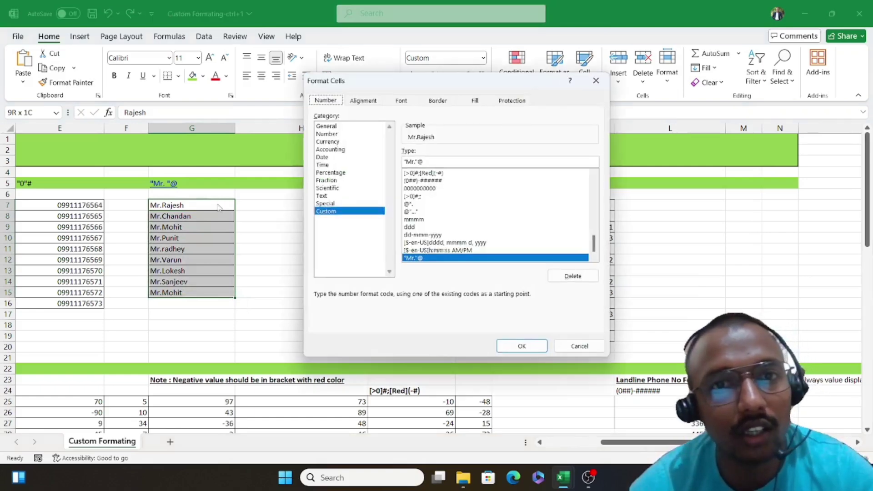
left_click(430, 161)
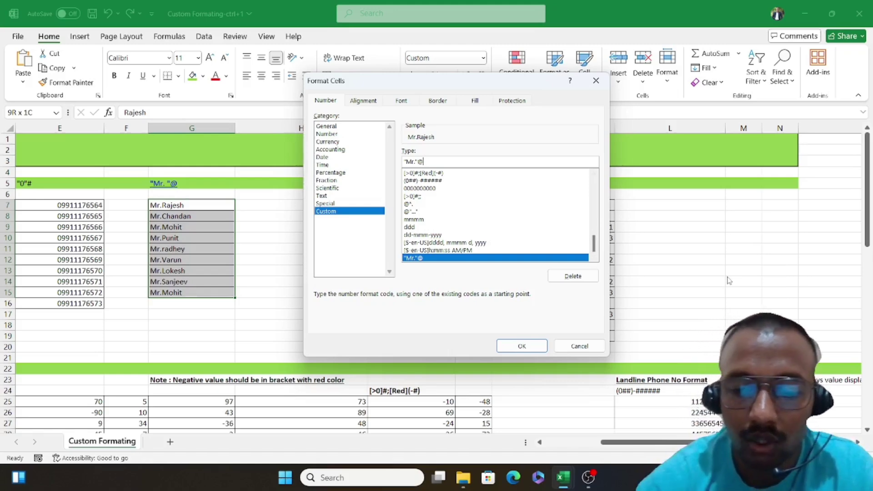
type("\"")
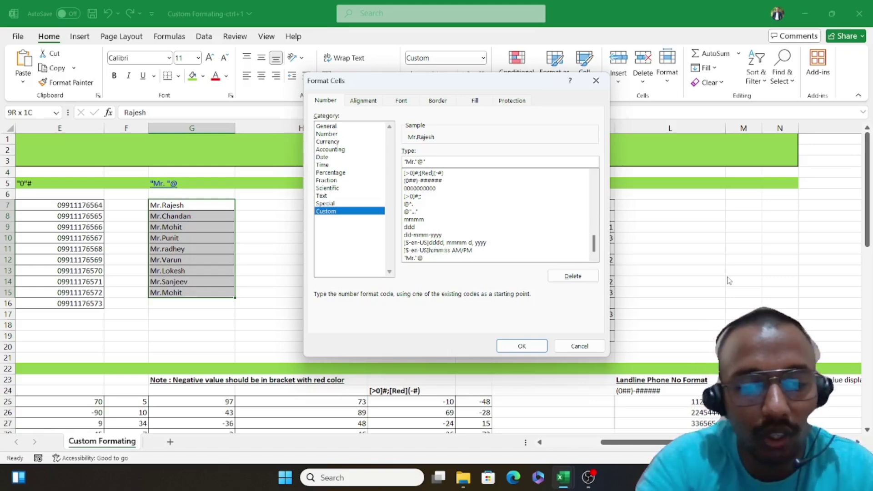
type("Gohil")
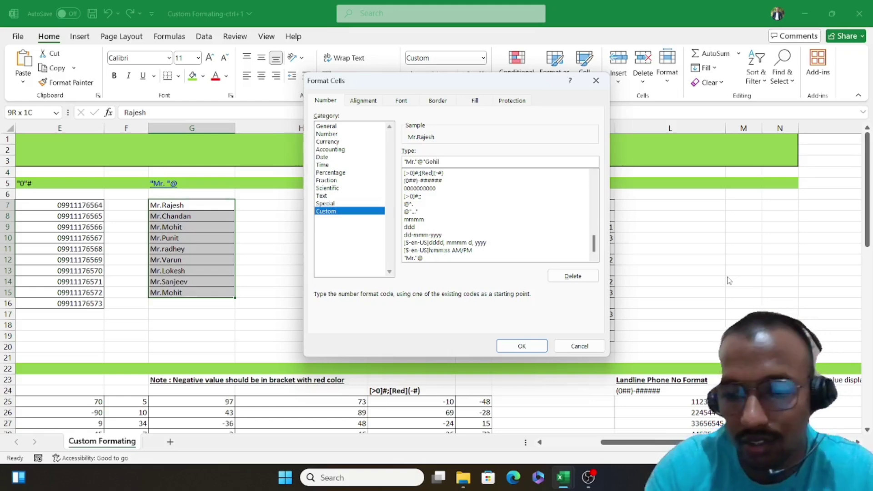
type("\"")
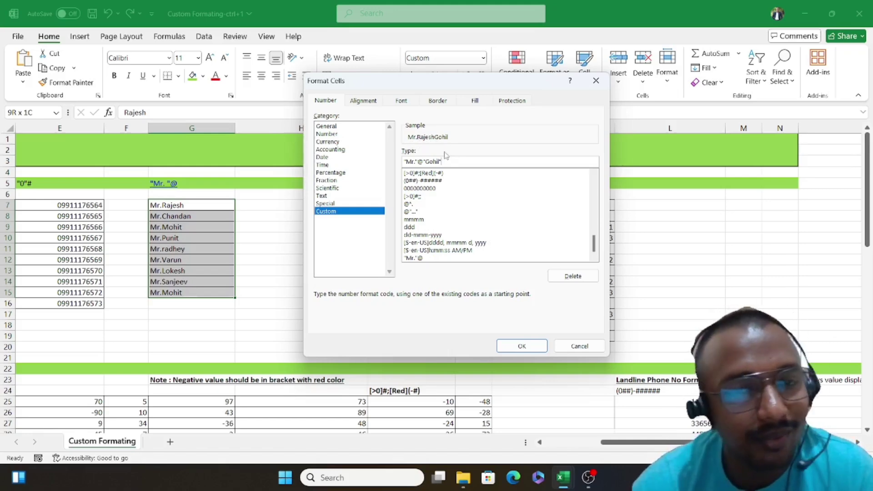
left_click(521, 346)
left_click(268, 269)
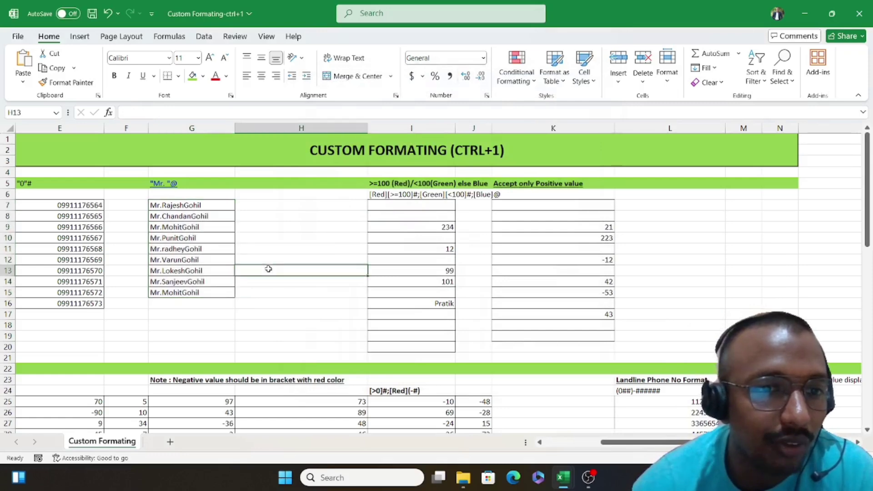
Add a space after "Mr." and another before the surname in the custom format of G7:G15.
left_click_drag(209, 203, 214, 297)
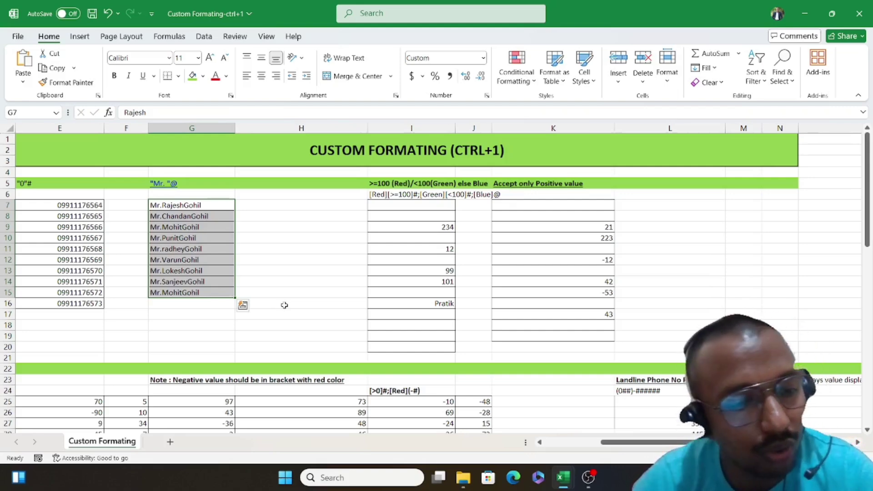
key("ctrl+1")
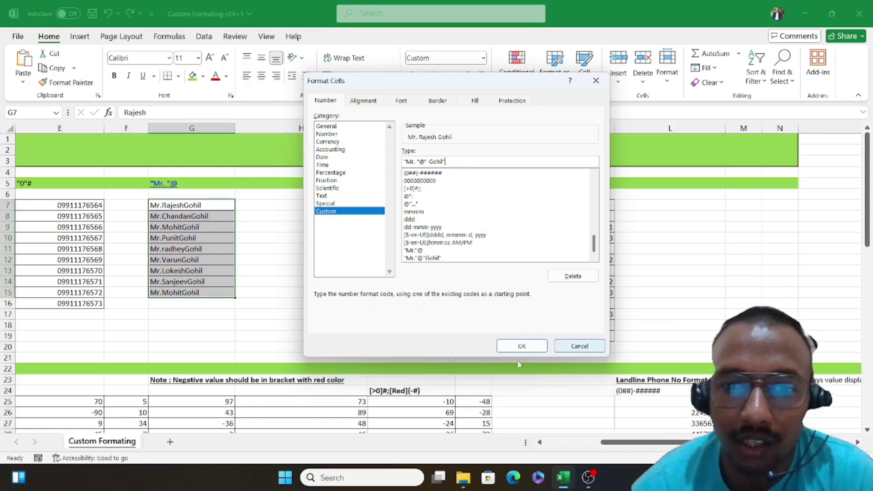
left_click(521, 346)
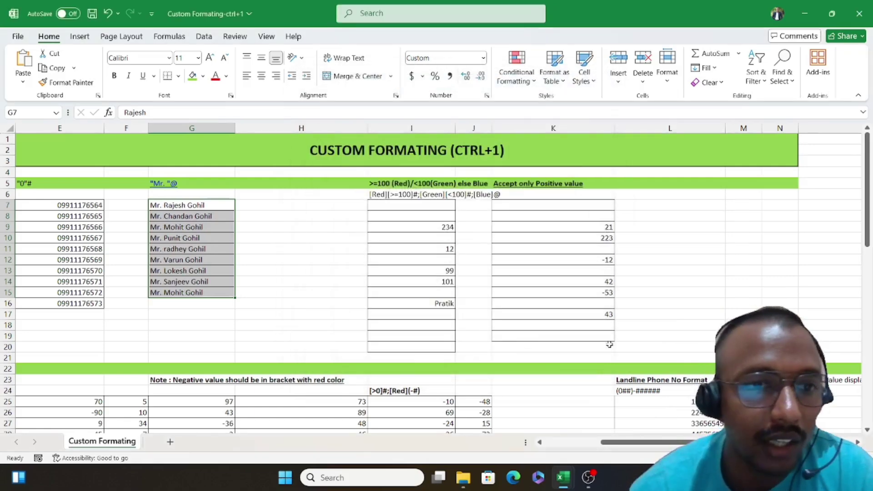
left_click(719, 316)
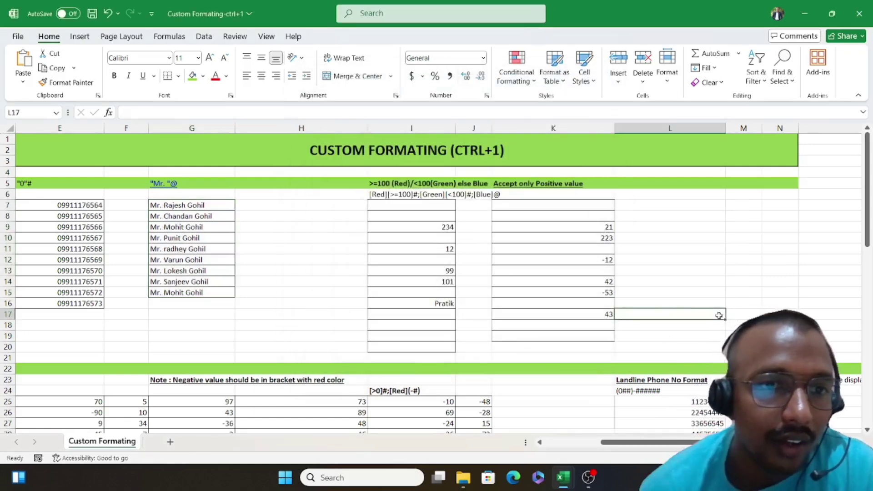
Replace the custom format of G7:G15 with the @ placeholder followed by a space and the surname in quotes, dropping the title.
left_click_drag(177, 205, 174, 293)
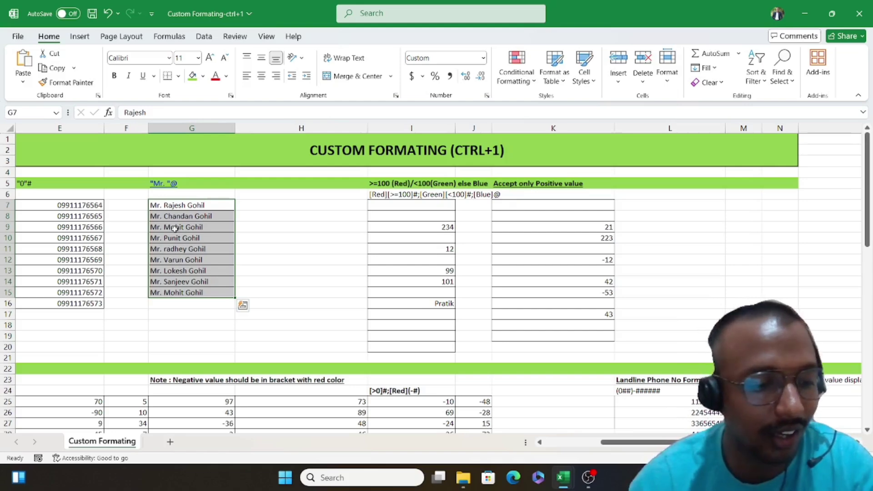
key("ctrl+1")
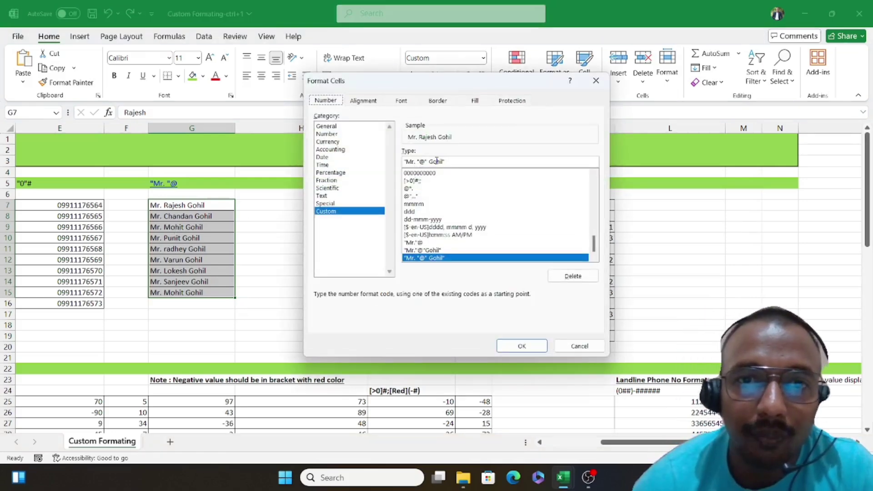
left_click_drag(449, 161, 401, 160)
key("BackSpace")
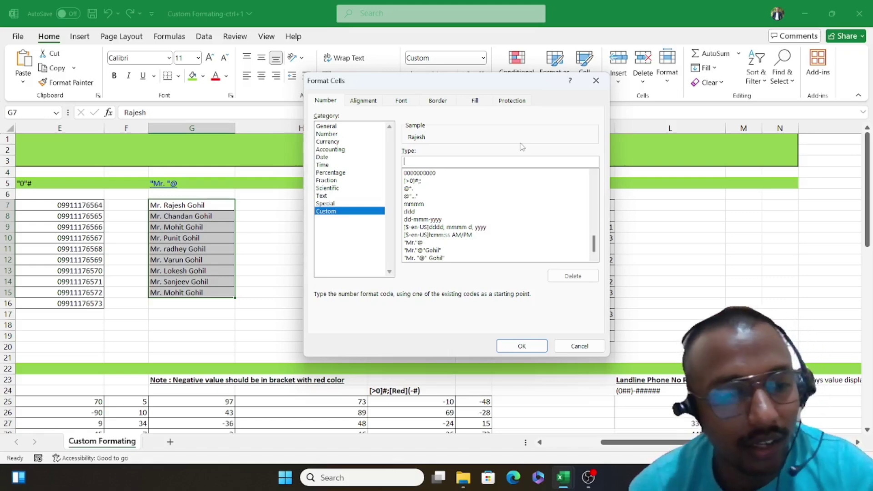
type("@")
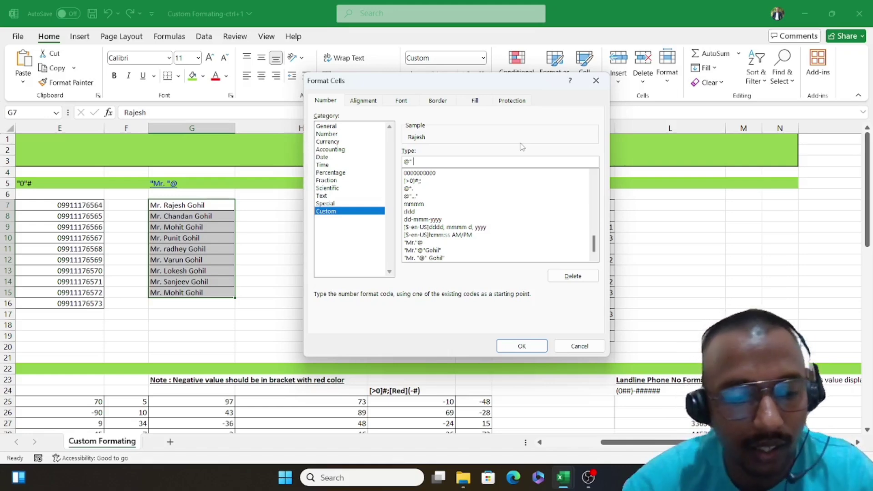
type("Gohil")
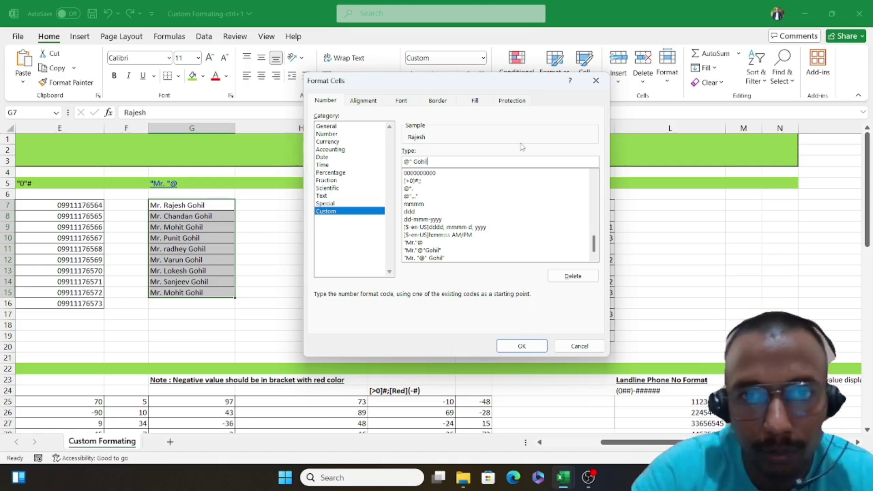
type("\"")
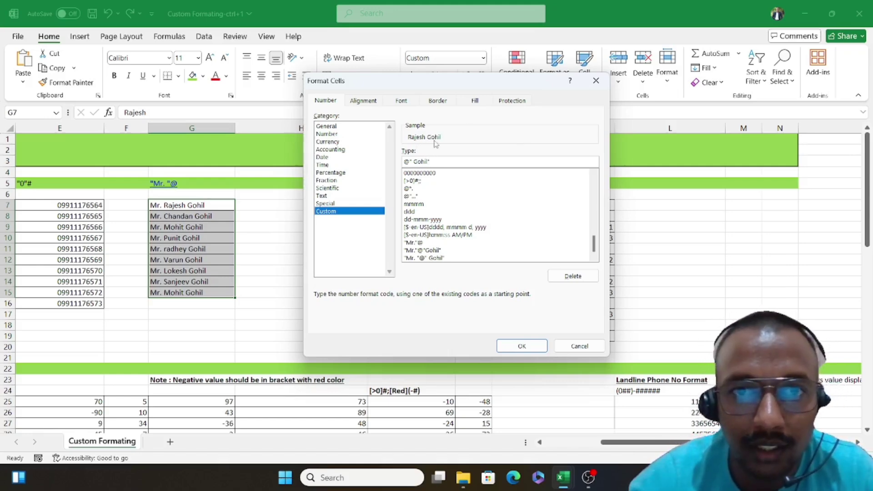
key("Return")
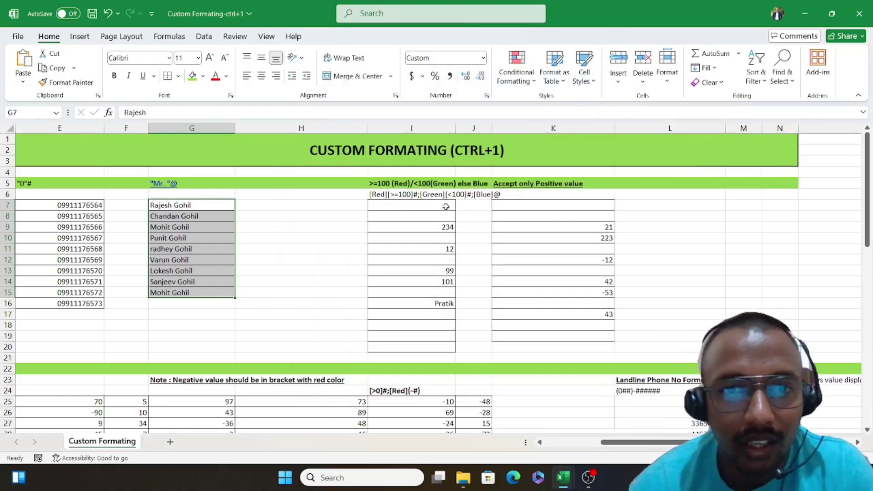
Fill header cell I5 with a tan theme colour and widen column I to fit the header text.
left_click_drag(447, 208, 435, 348)
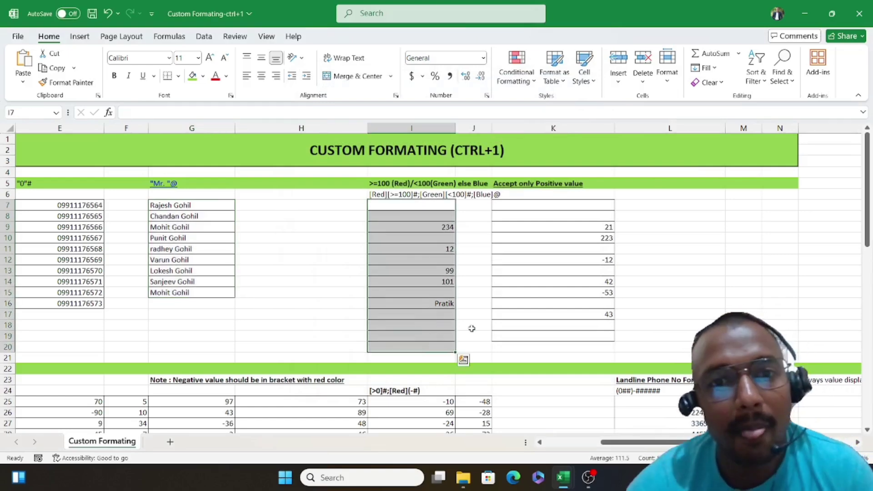
left_click(397, 184)
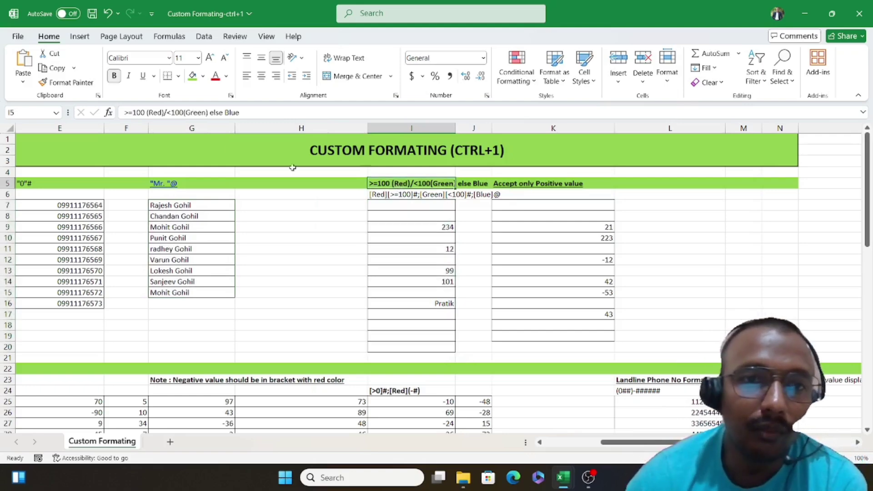
left_click(203, 76)
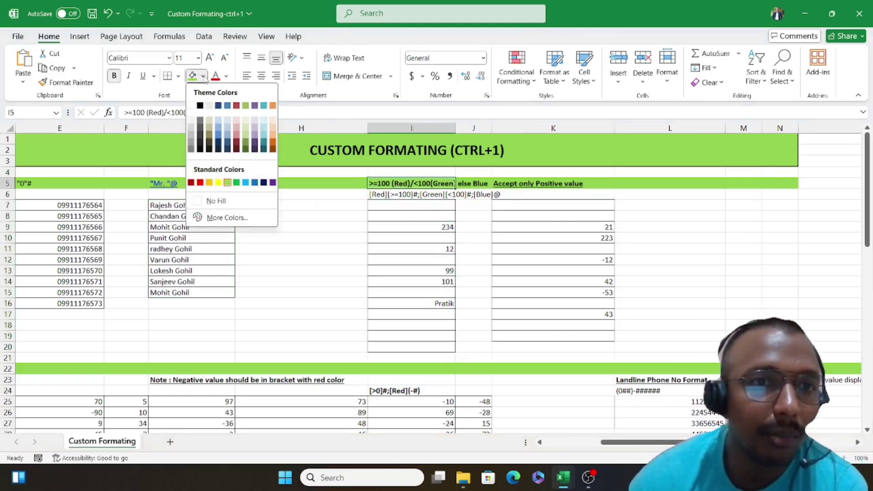
left_click(210, 133)
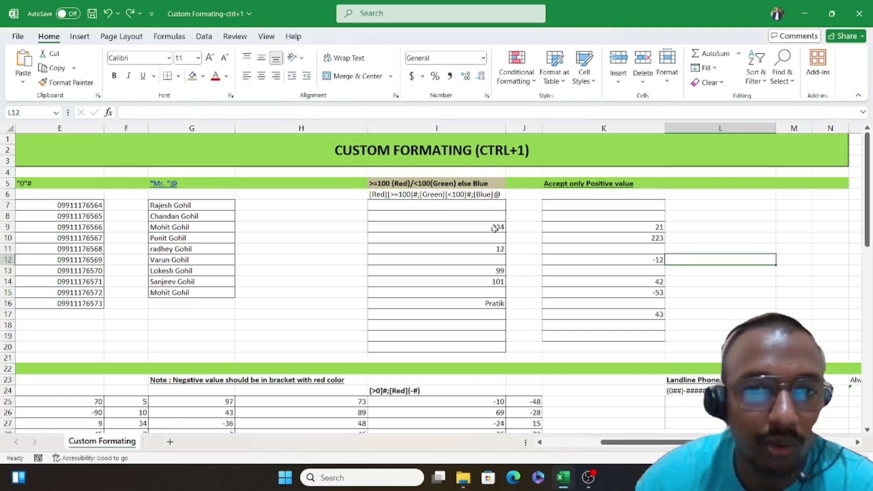
Replace the existing custom format code for I7:I20 with a first section reading [Red][>=100]#; for values of 100 or more.
left_click(481, 207)
left_click_drag(480, 217, 481, 347)
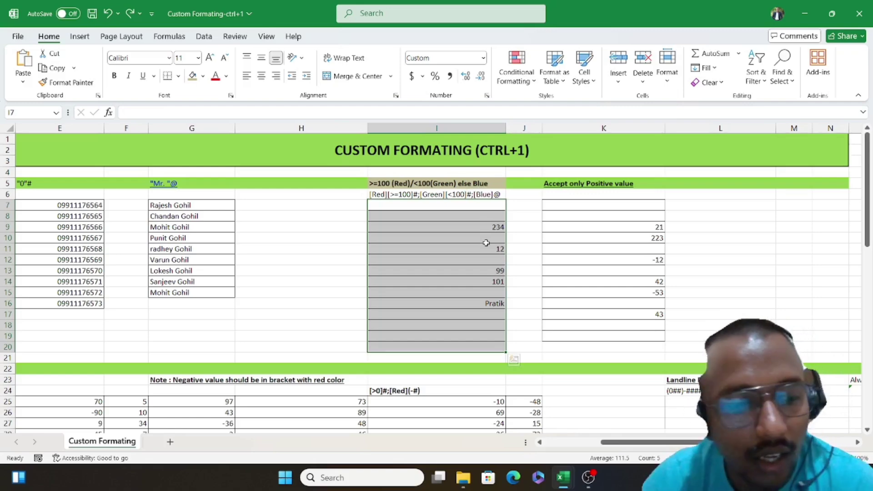
key("ctrl+1")
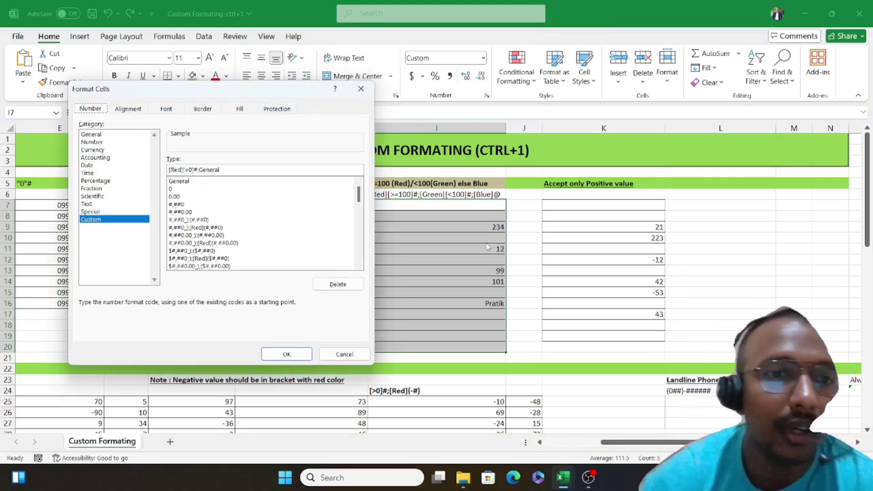
left_click(236, 170)
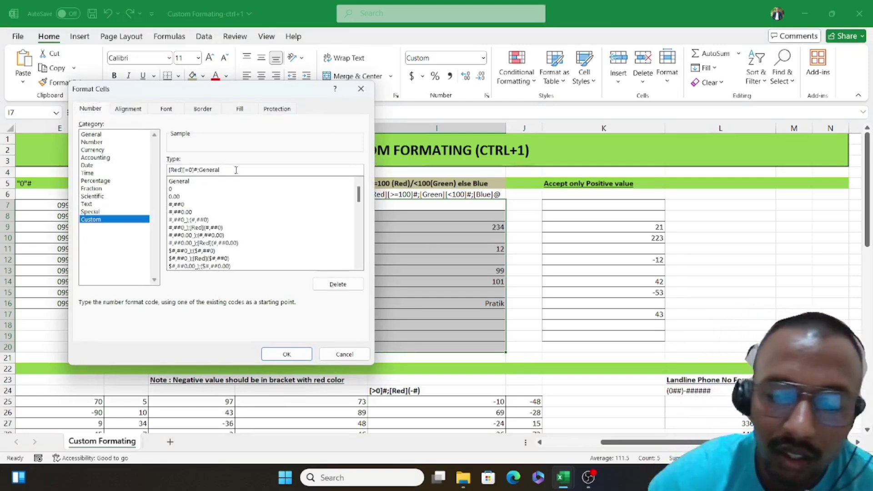
key("BackSpace")
key("BackSpace")
key("BackSpace")
key("BackSpace")
key("BackSpace")
key("BackSpace")
key("BackSpace")
key("BackSpace")
key("BackSpace")
key("BackSpace")
key("BackSpace")
key("BackSpace")
key("BackSpace")
key("BackSpace")
key("BackSpace")
key("BackSpace")
key("BackSpace")
key("BackSpace")
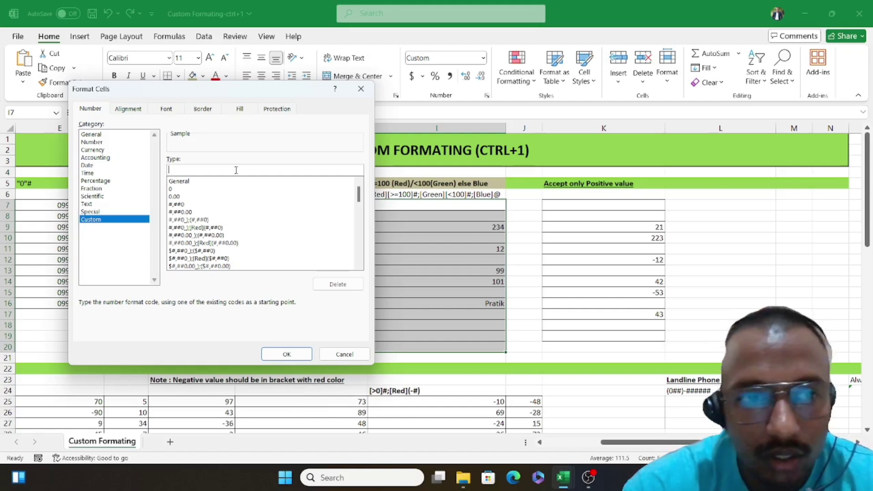
type("[")
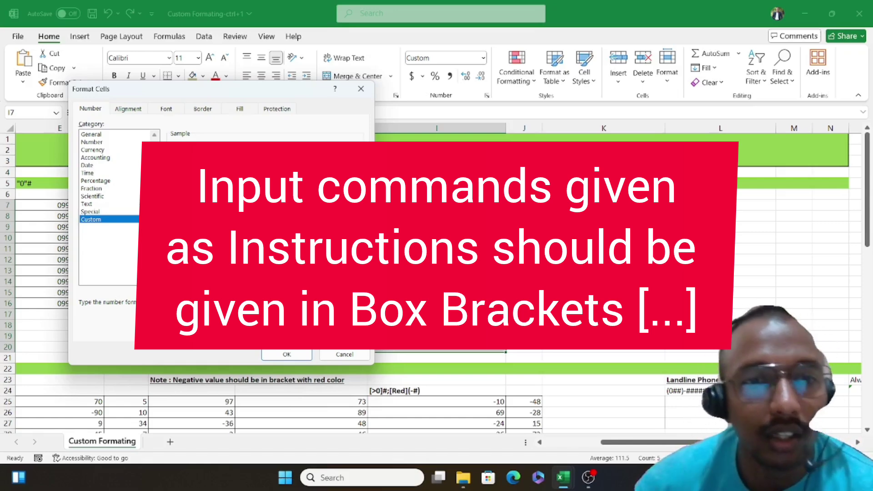
type("Red")
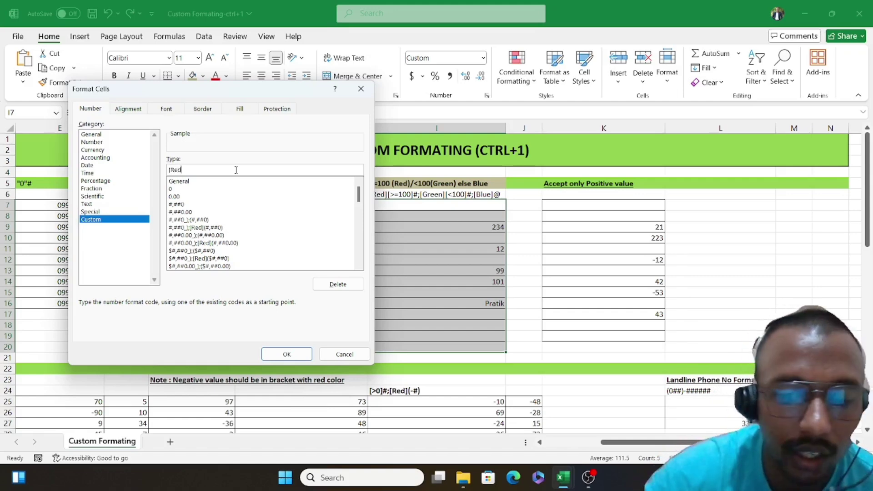
type("][")
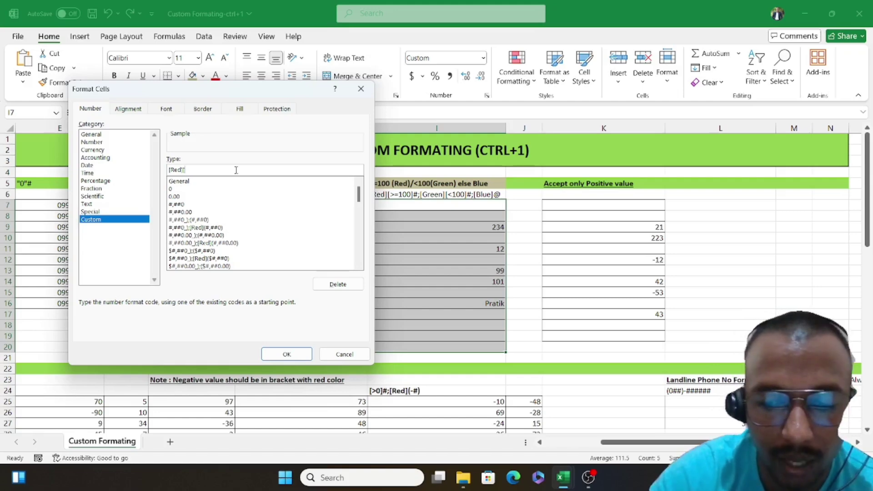
type(">100")
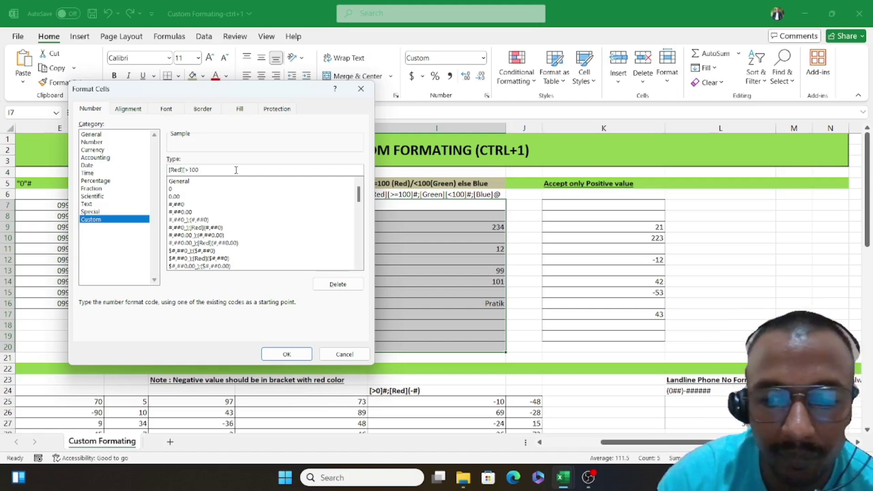
type("=")
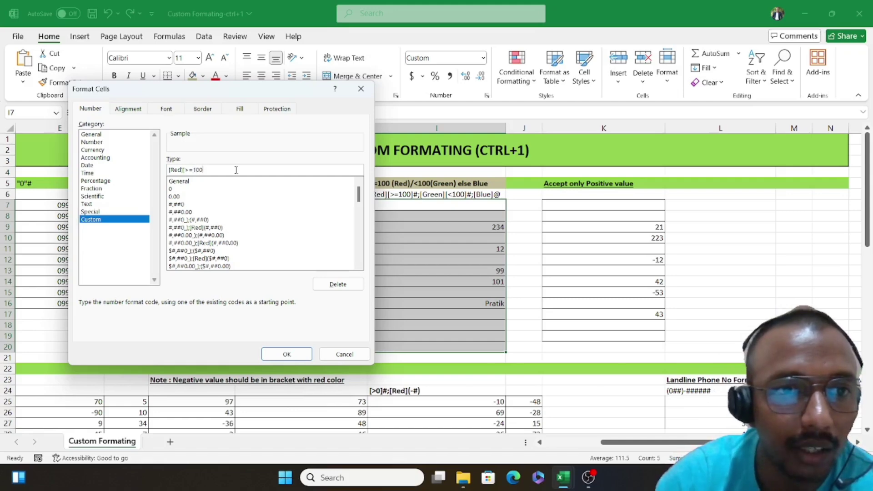
type("]")
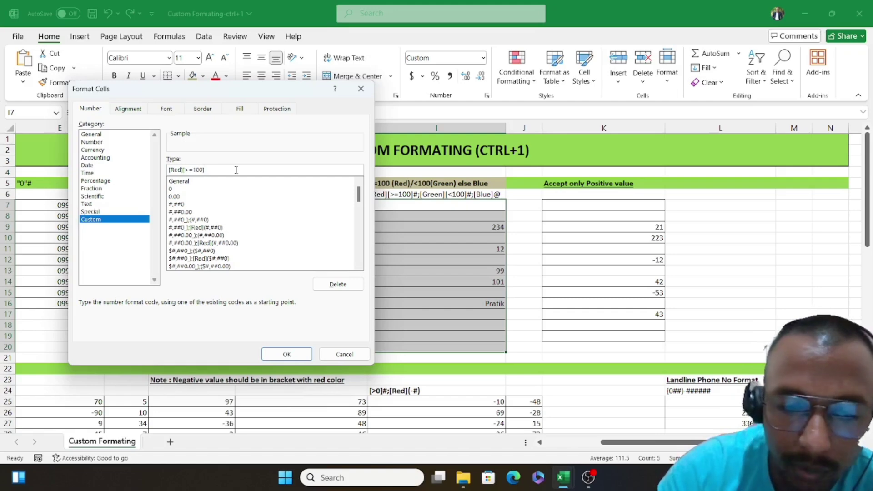
type("#")
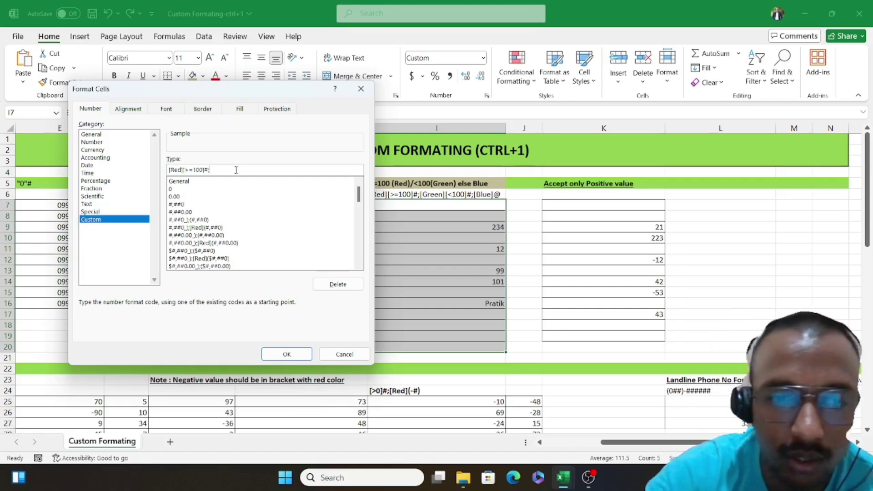
Add a second section reading [Green][<100]; to the custom format code for values below 100.
type("[Green")
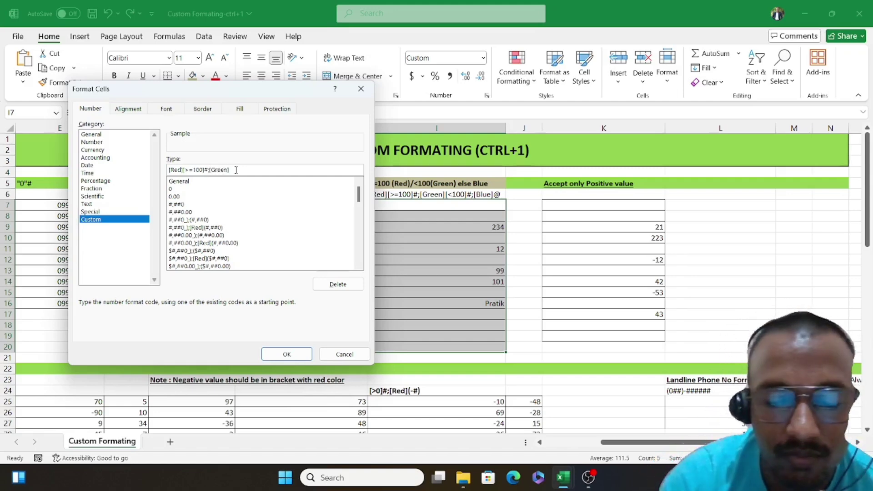
type("]")
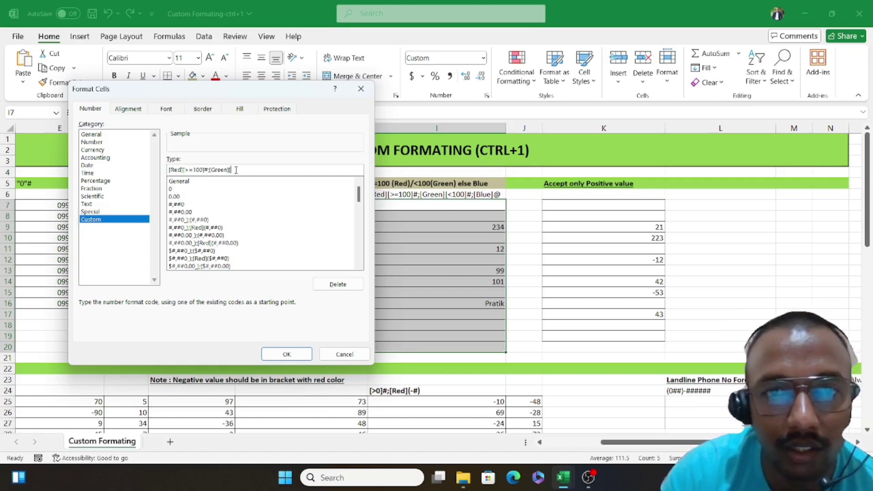
type("<")
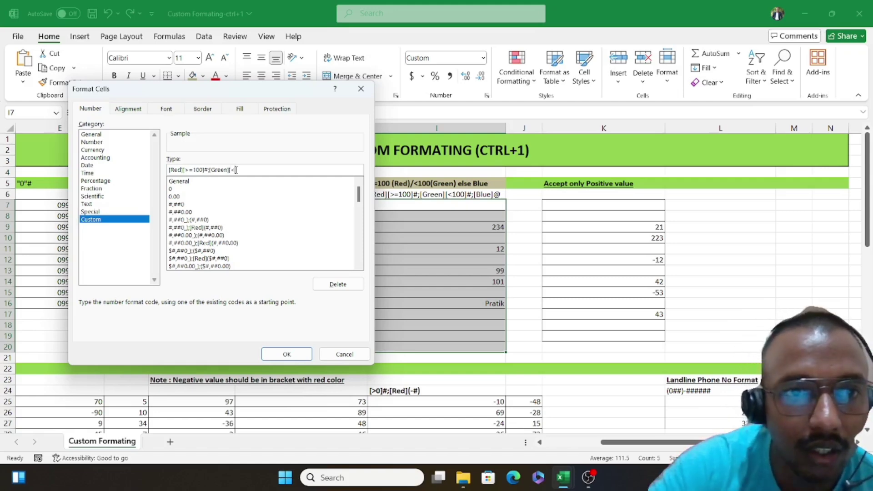
type("100")
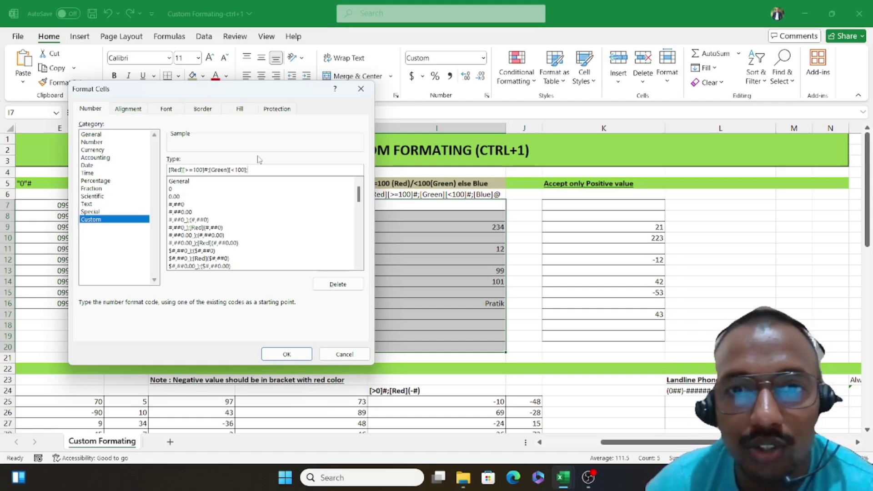
Finish the code with [Blue]@ for text, insert # after [<100], and apply the format to I7:I20.
type("[")
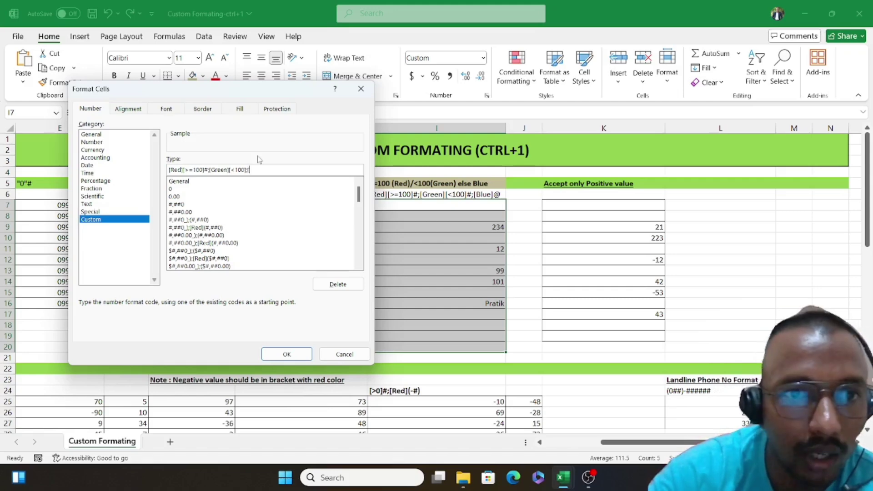
type("Bl")
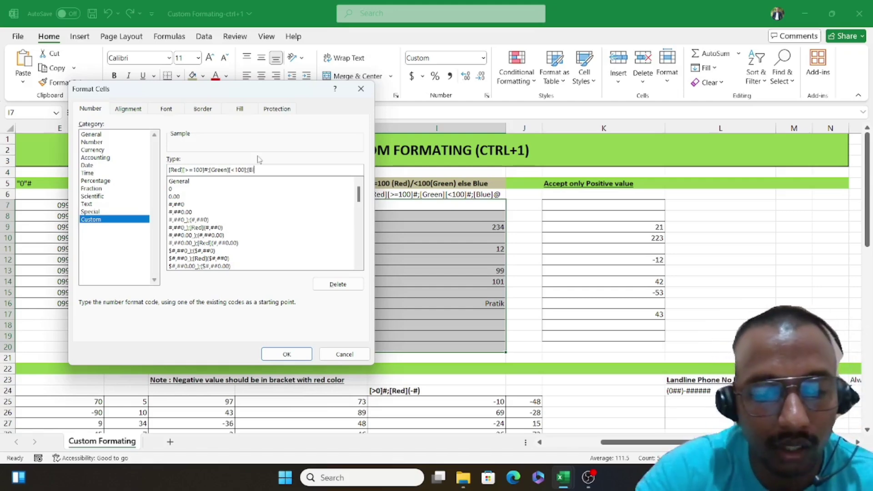
type("ue]")
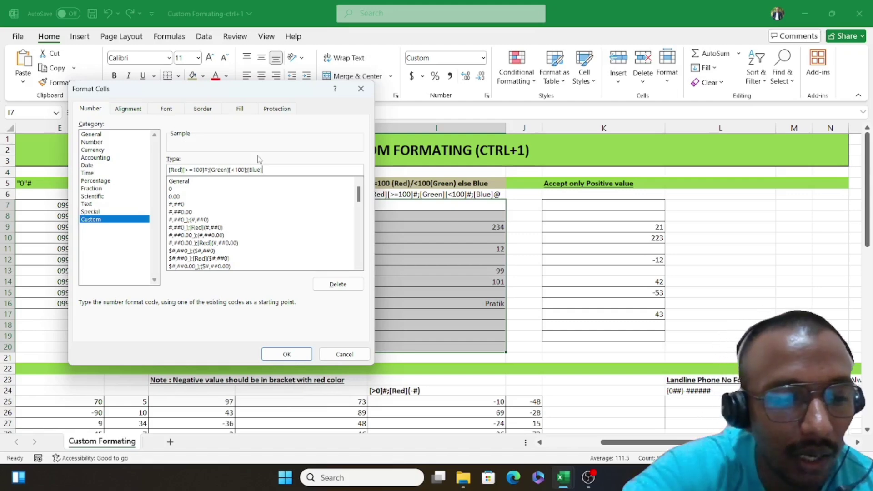
type("@")
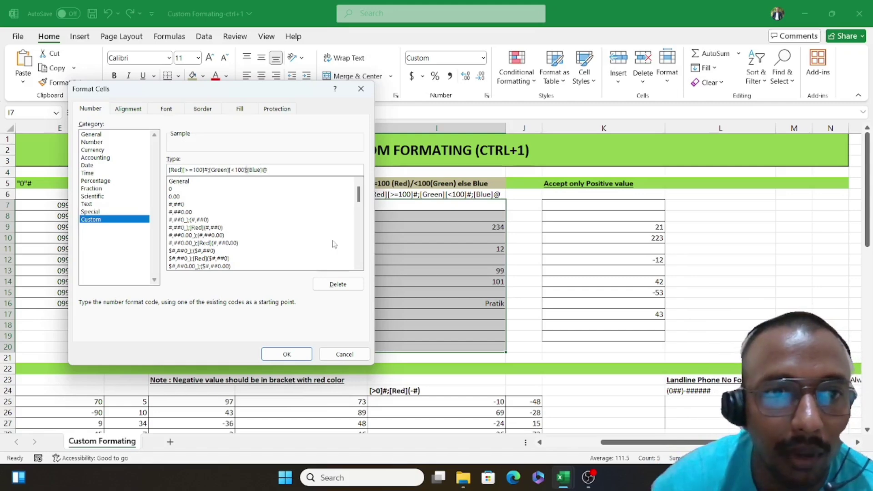
type("#")
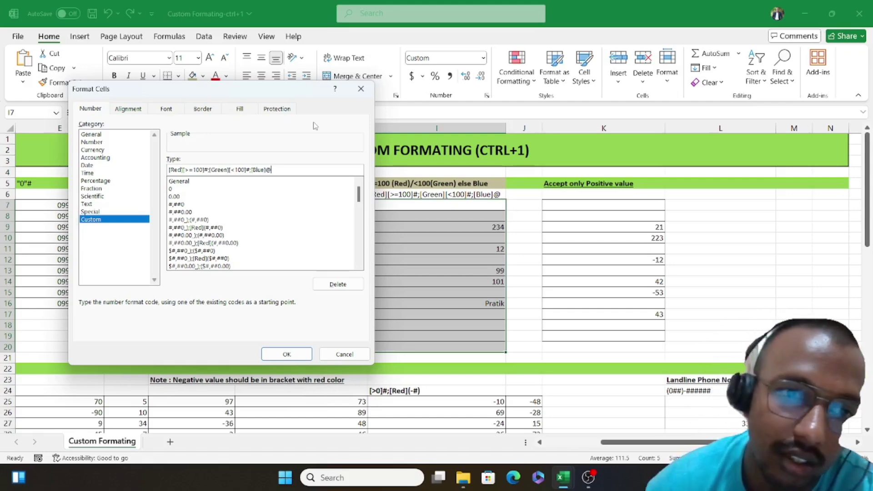
left_click(299, 357)
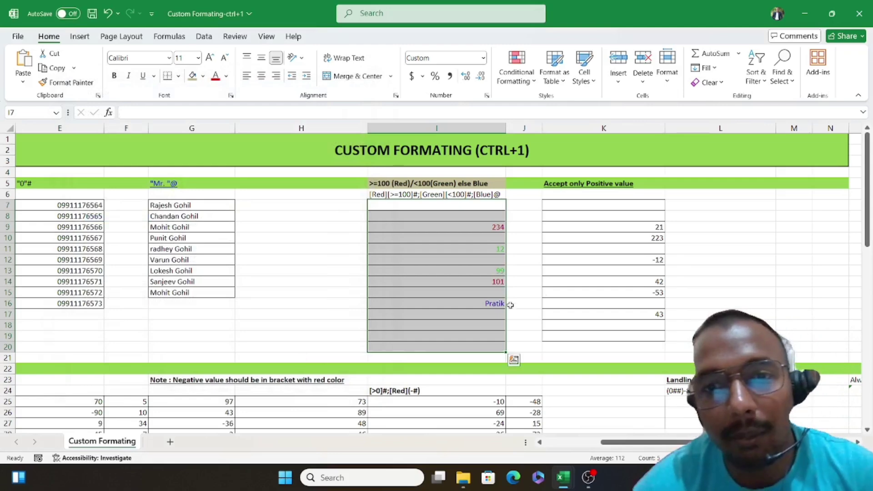
Enter 102 in cell I8 to test the red condition.
left_click(739, 251)
left_click(499, 228)
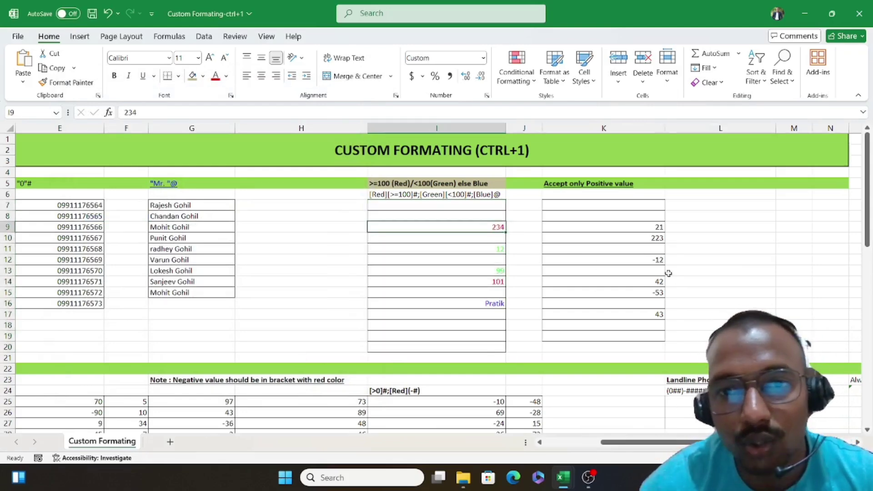
key("Up")
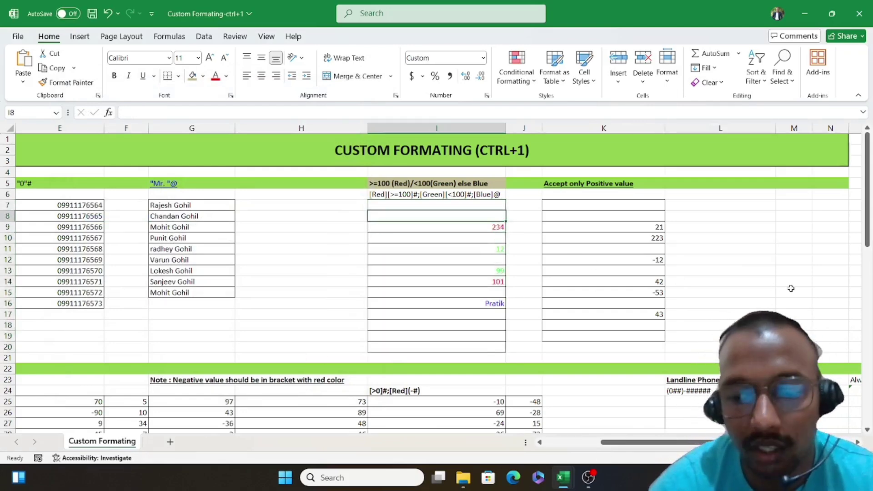
type("102")
key("Return")
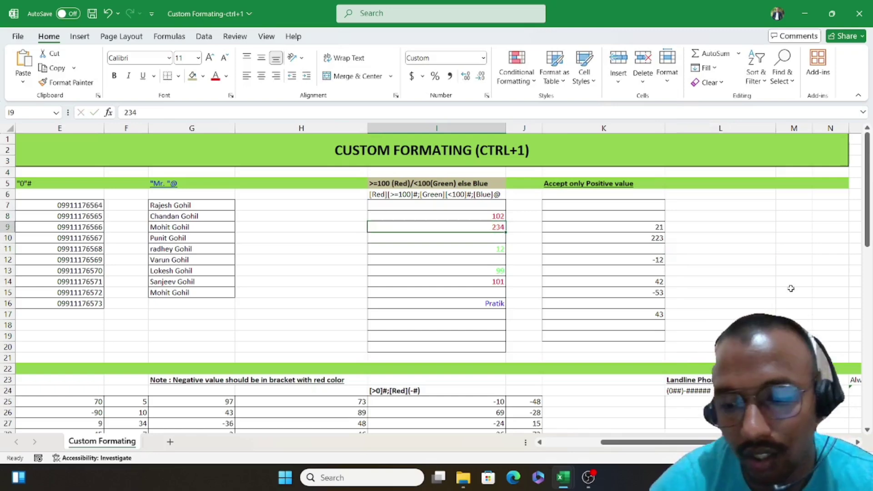
Enter 67 in cell I10 to test the green condition for values below 100.
key("Return")
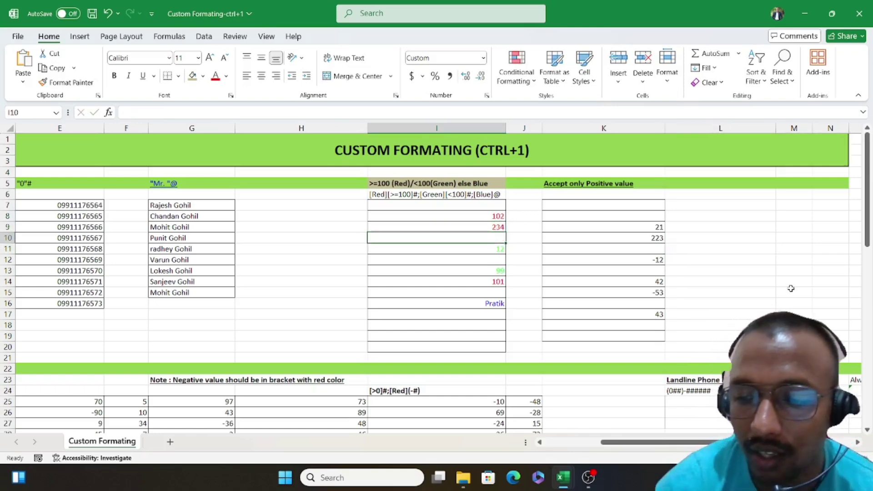
type("67")
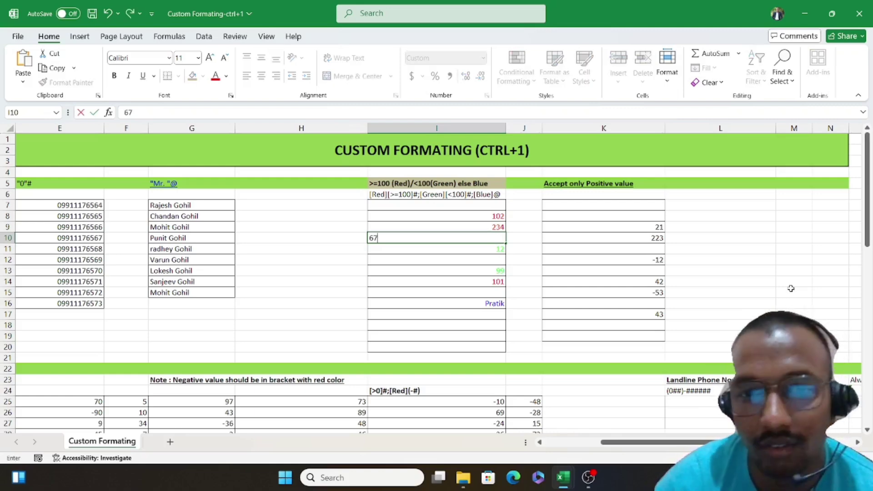
key("Return")
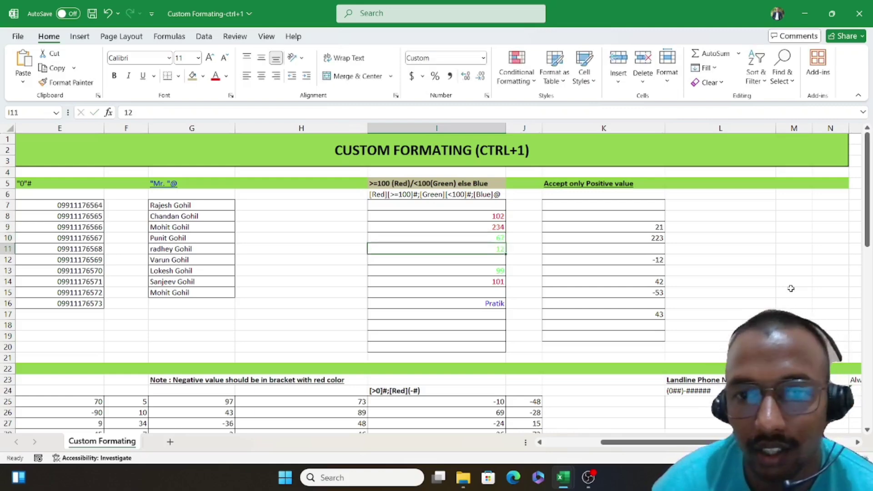
Enter a person's first name in cell I18 to test the blue text condition.
key("Down")
key("Down")
key("Down")
key("Down")
key("Down")
key("Down")
key("Down")
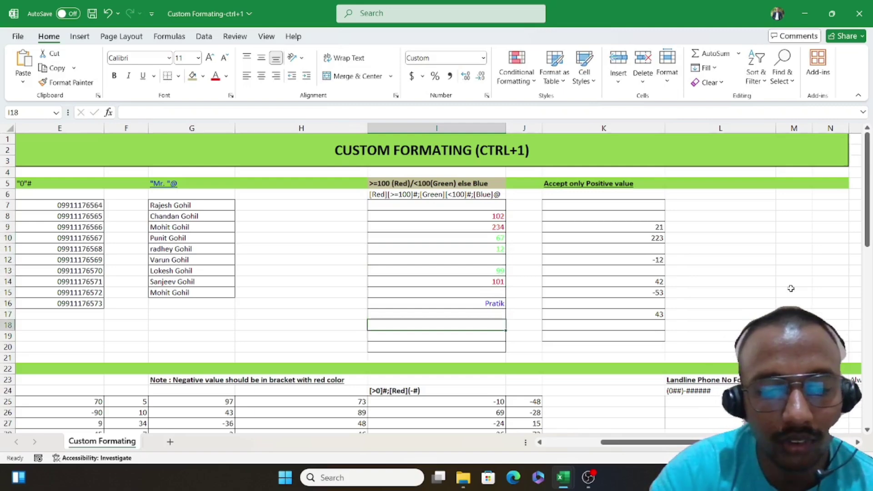
type("Rah")
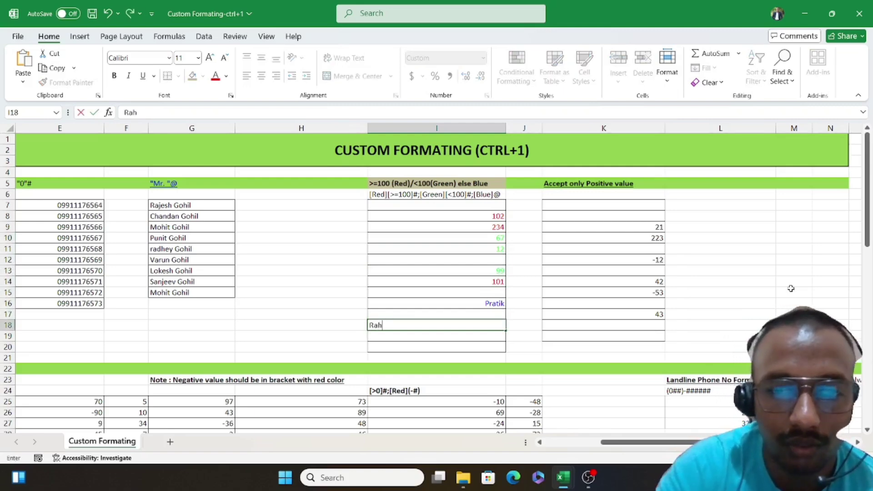
key("BackSpace")
type("ju")
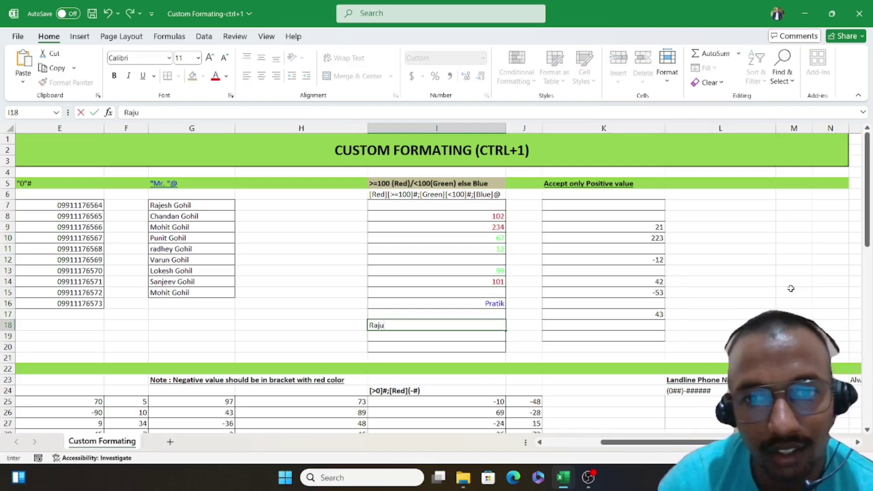
key("Return")
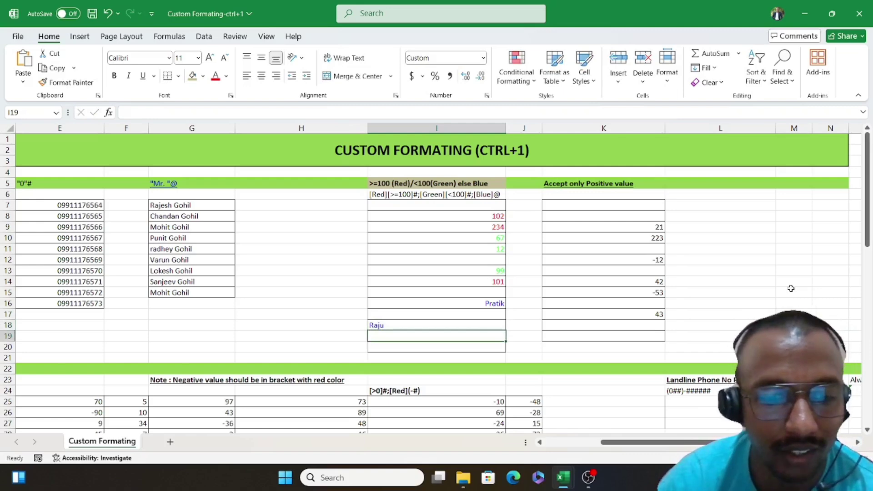
Enter a second first name in cell I19 as another test of the blue text condition.
type("Ki")
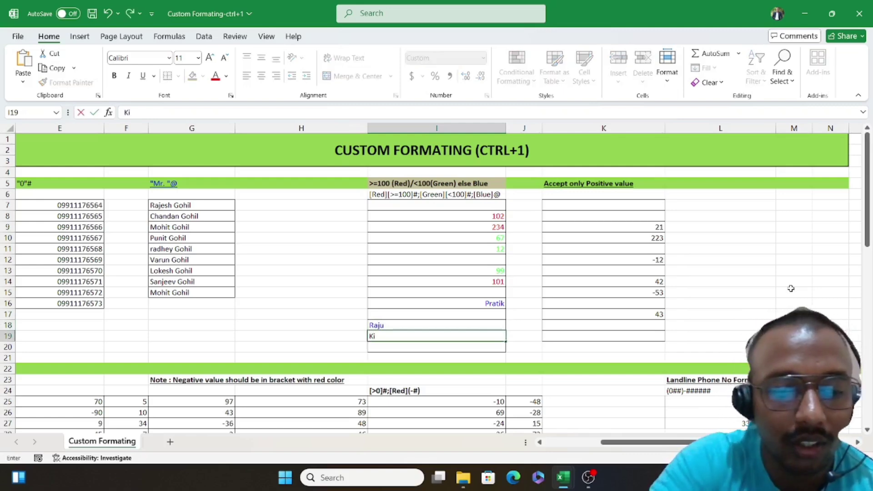
type("t")
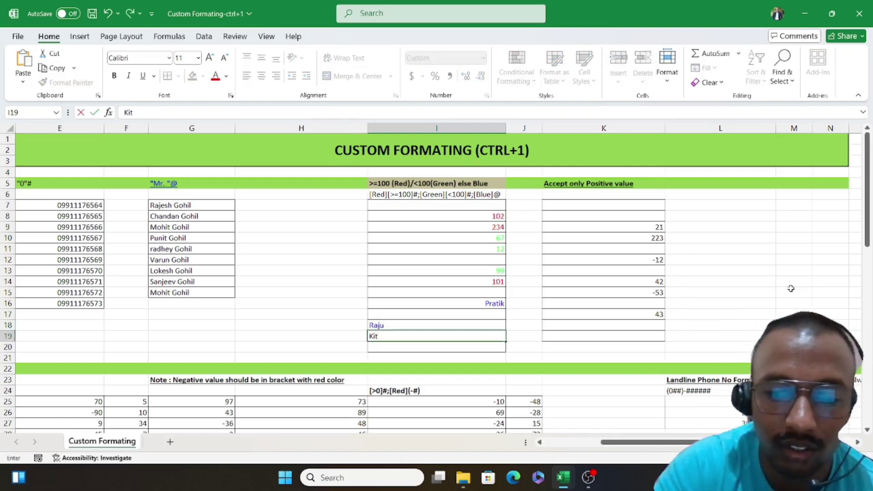
type("ran")
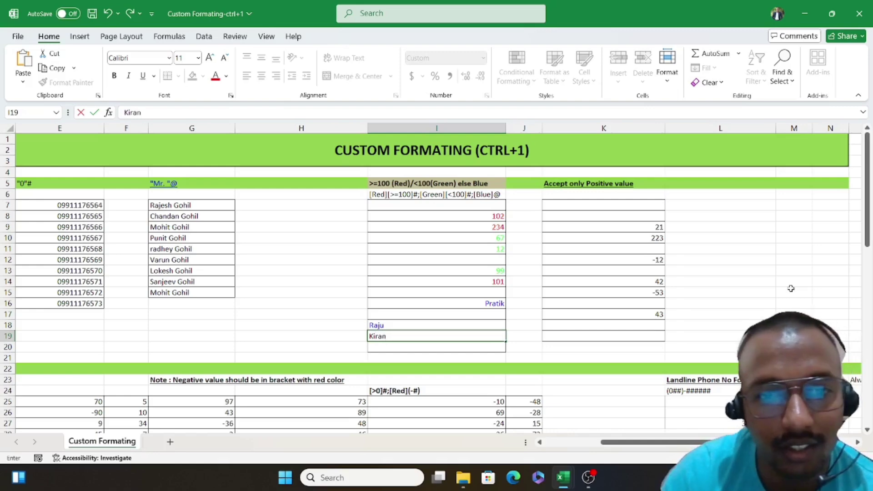
key("Return")
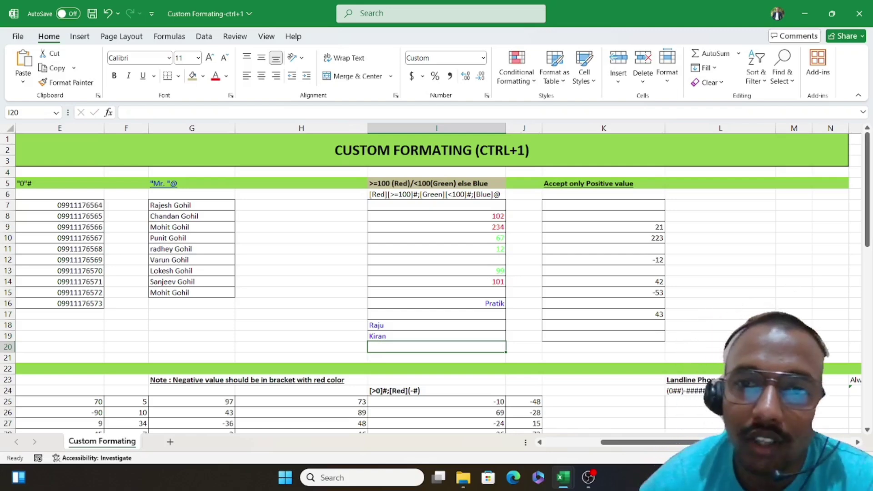
Examine the positive and negative numbers in column K under the Accept only Positive value heading.
left_click(585, 183)
left_click(794, 261)
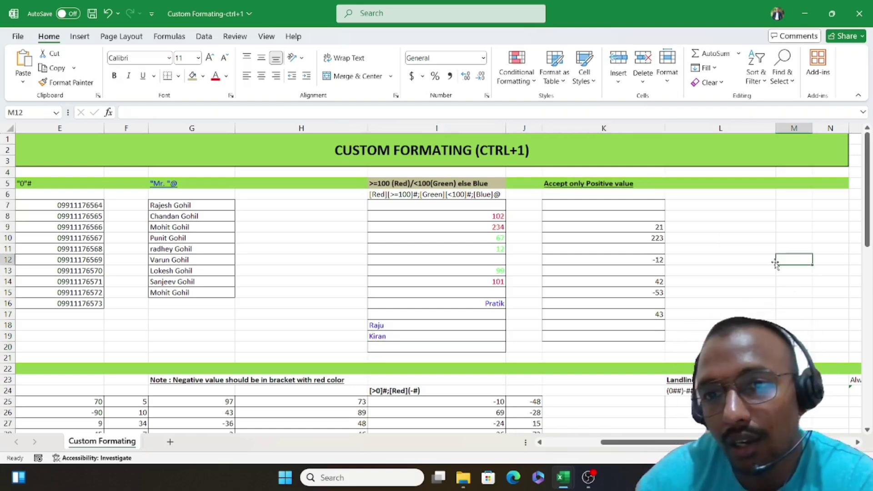
left_click_drag(609, 202, 619, 359)
left_click(686, 259)
left_click(657, 228)
key("Down")
key("Down")
key("Down")
key("Down")
key("Down")
key("Down")
key("Down")
key("Down")
key("Down")
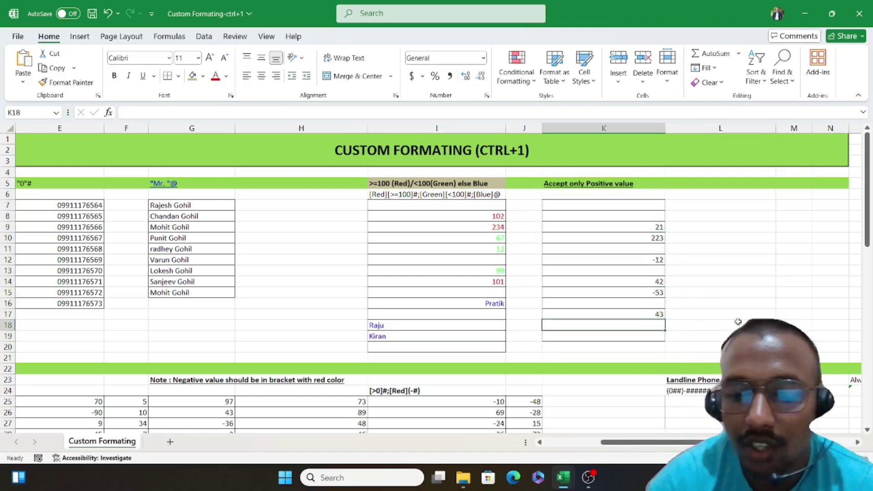
key("Up")
key("Up")
key("Up")
key("Up")
key("Up")
key("Up")
key("Up")
key("Up")
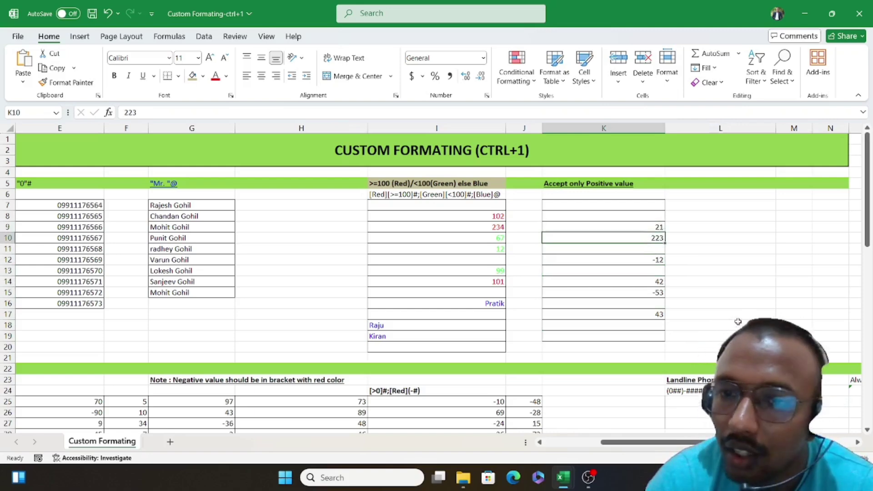
key("Down")
key("Down")
key("Down")
key("Down")
key("Down")
key("Down")
key("Down")
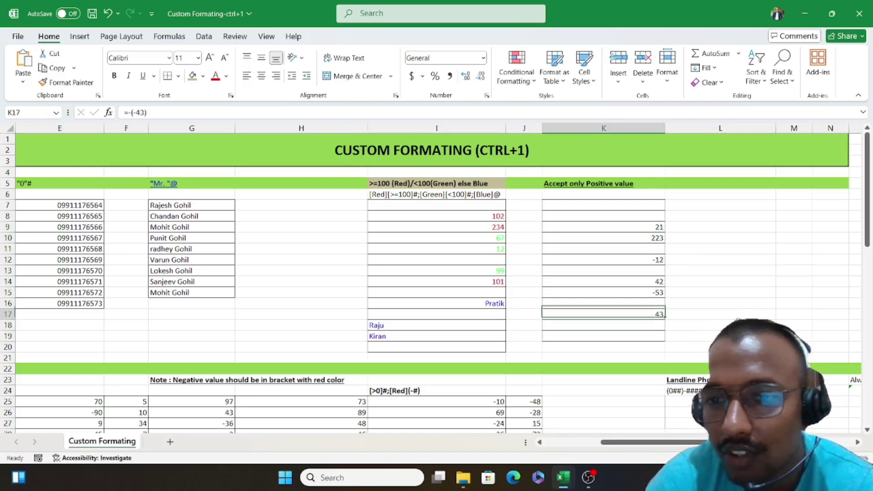
key("Up")
key("Up")
key("Up")
key("Up")
key("Up")
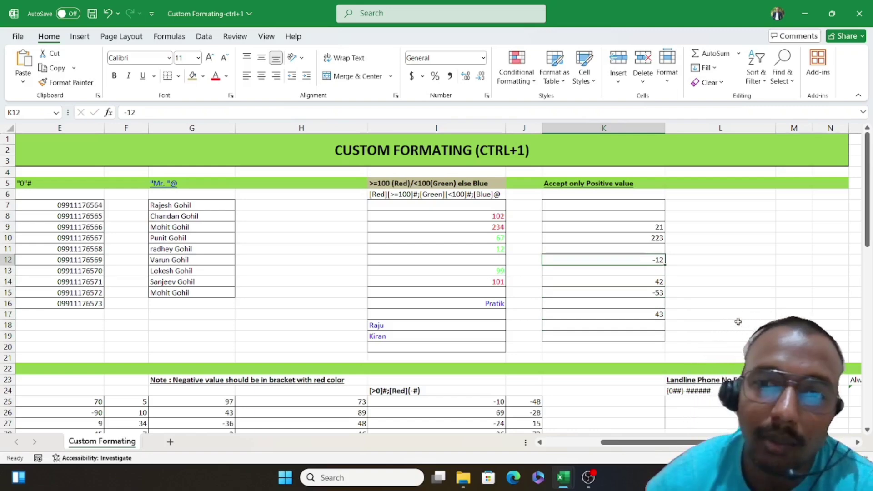
Start a custom number format for K7:K19, replacing General with the condition [<0] for negative values.
left_click_drag(644, 205, 648, 336)
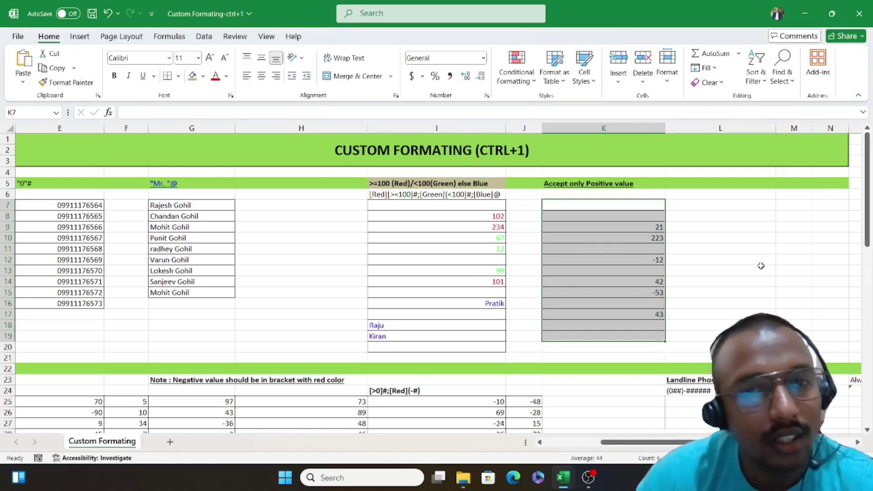
key("ctrl+1")
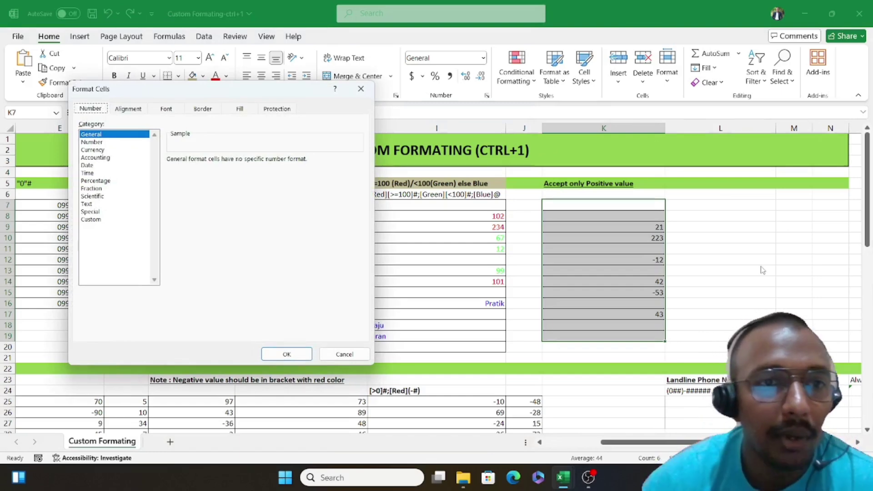
left_click(101, 219)
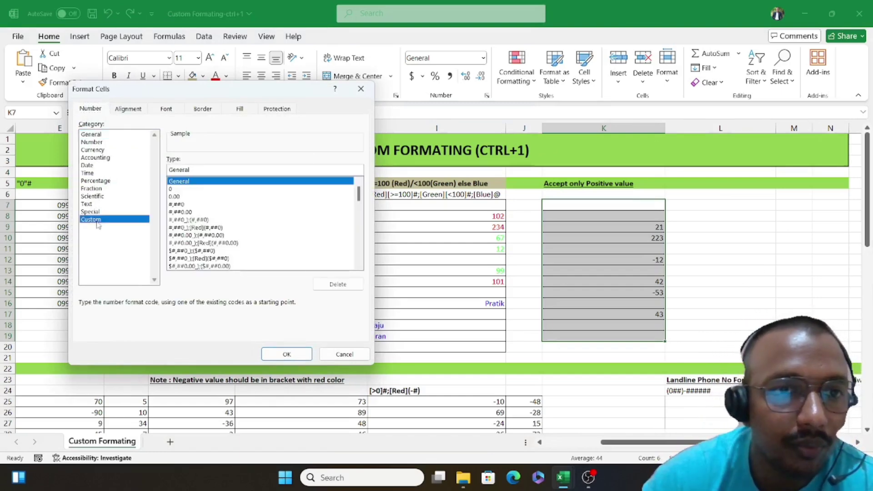
double_click(191, 169)
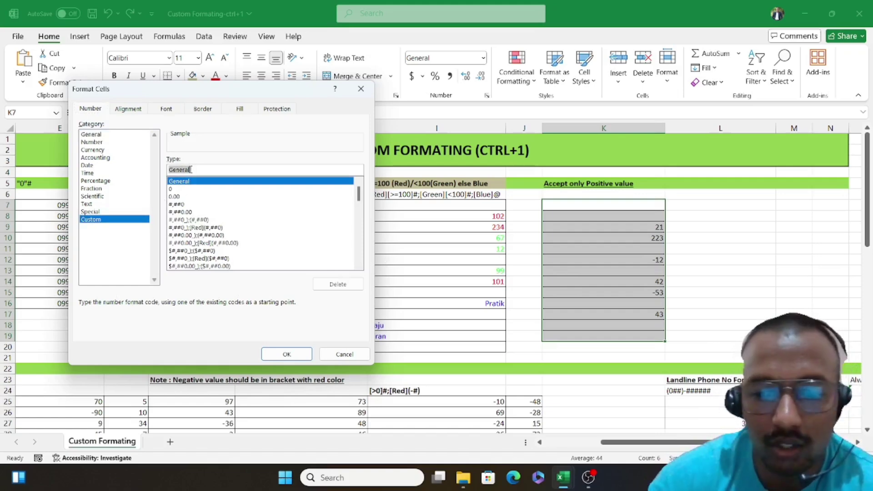
key("BackSpace")
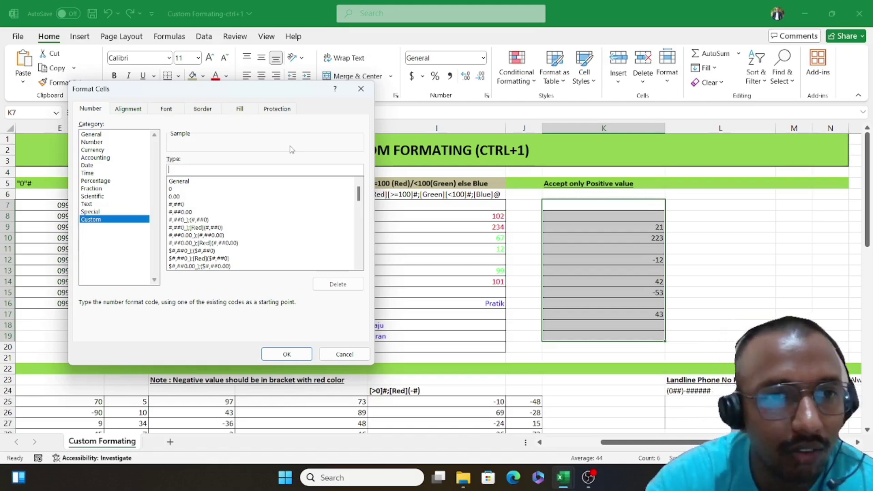
type("[")
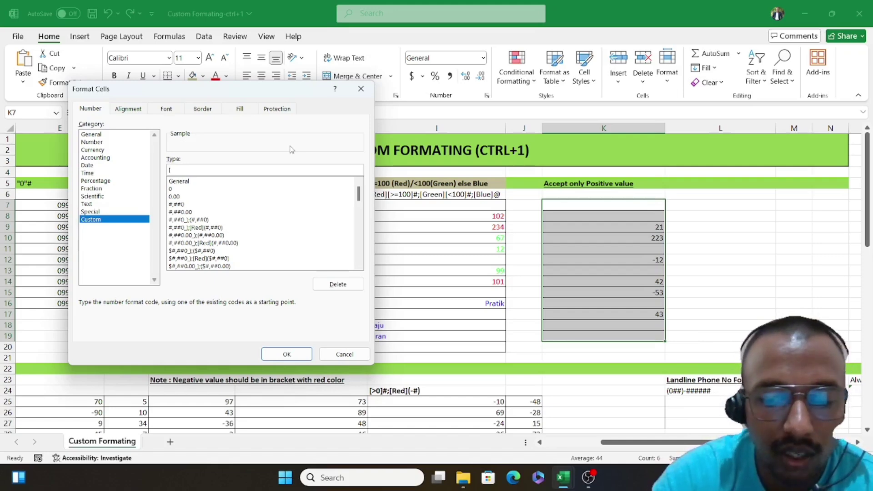
type("<0")
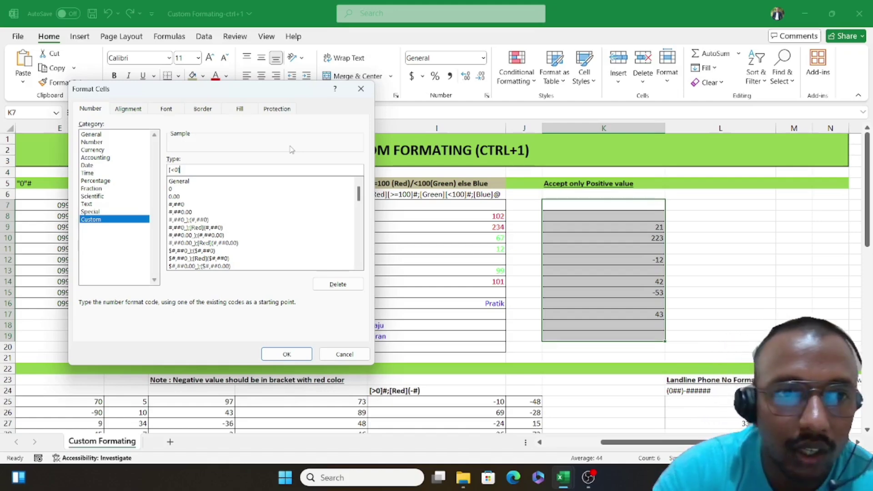
Add the quoted text "Enter Positive Values only" after the [<0] condition and apply the format to K7:K19.
type("\"")
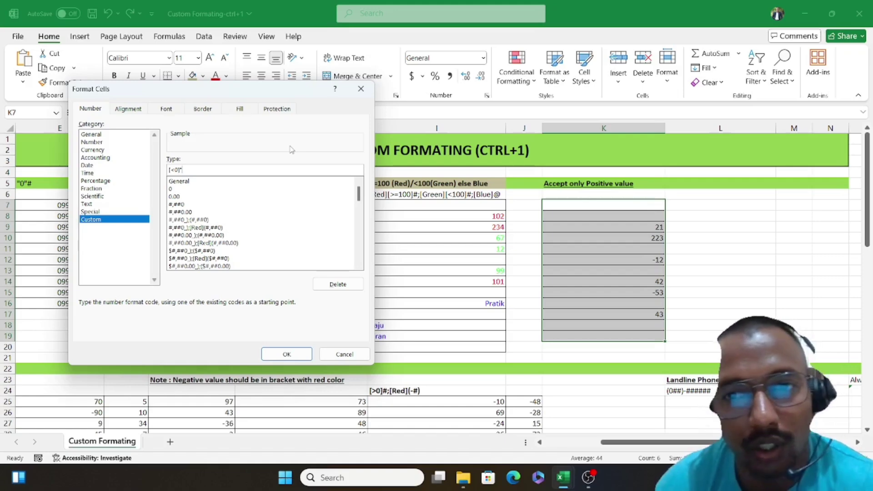
type("Ente")
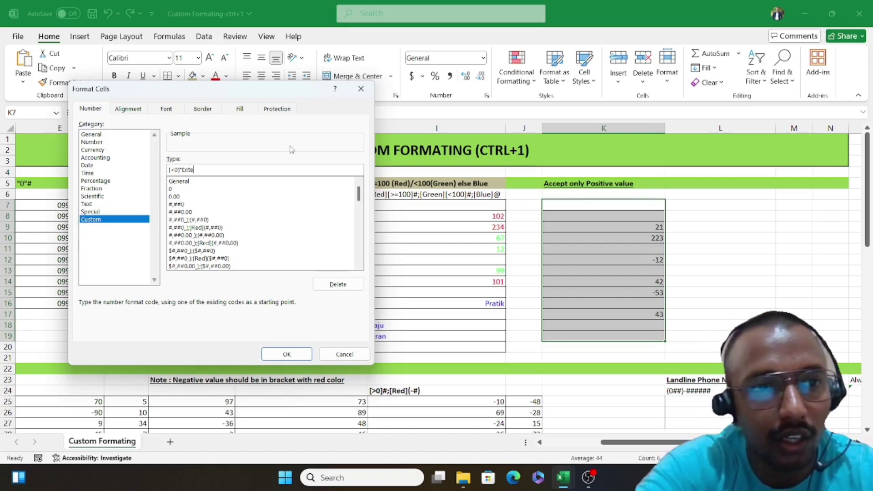
type("r Fosi")
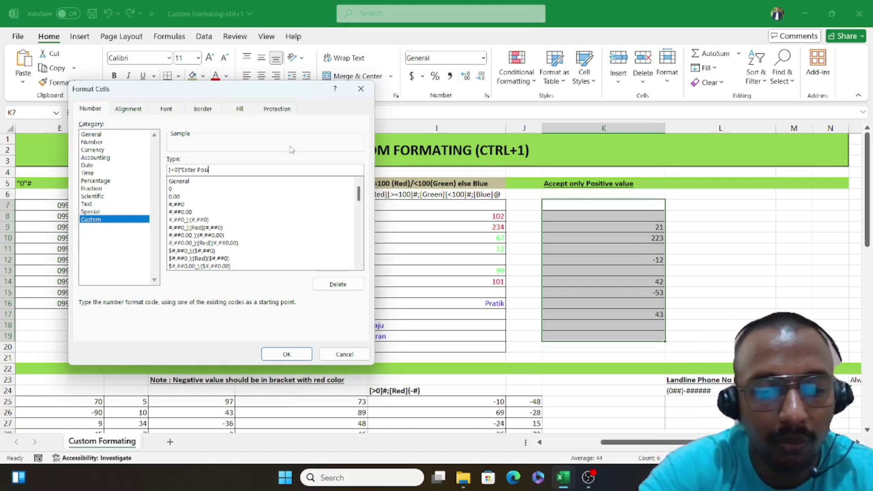
type("tive V")
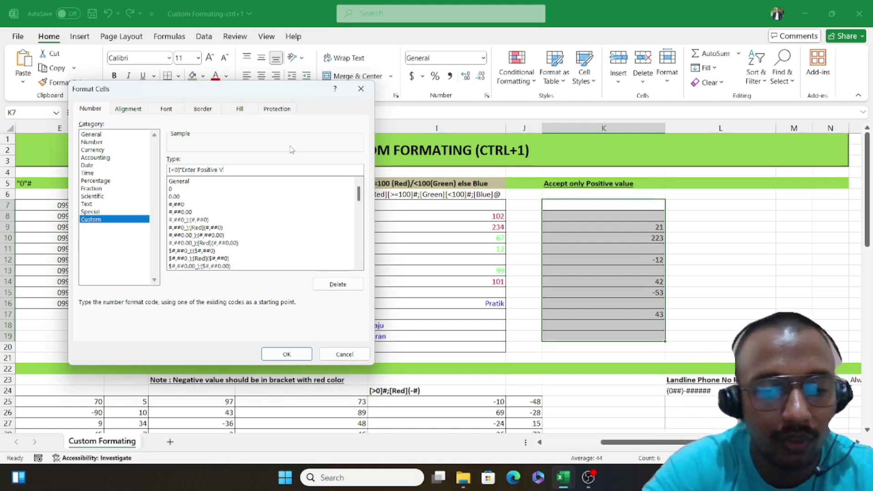
type("alues only")
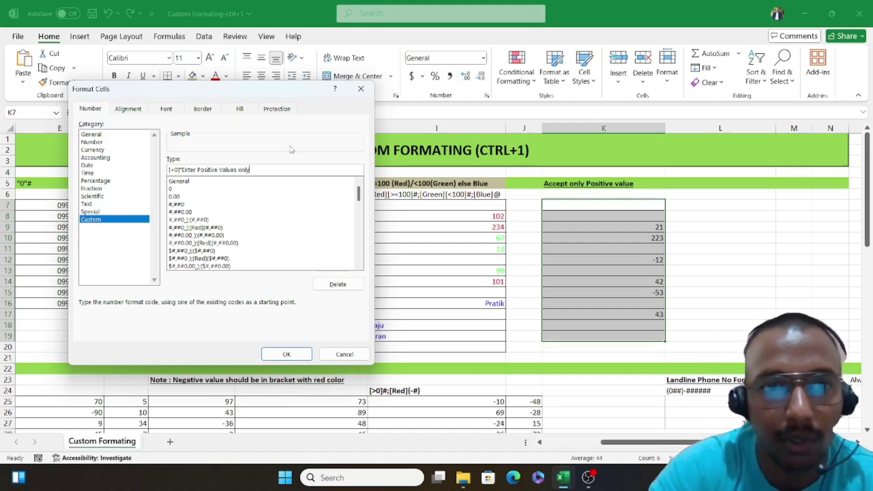
type("\"")
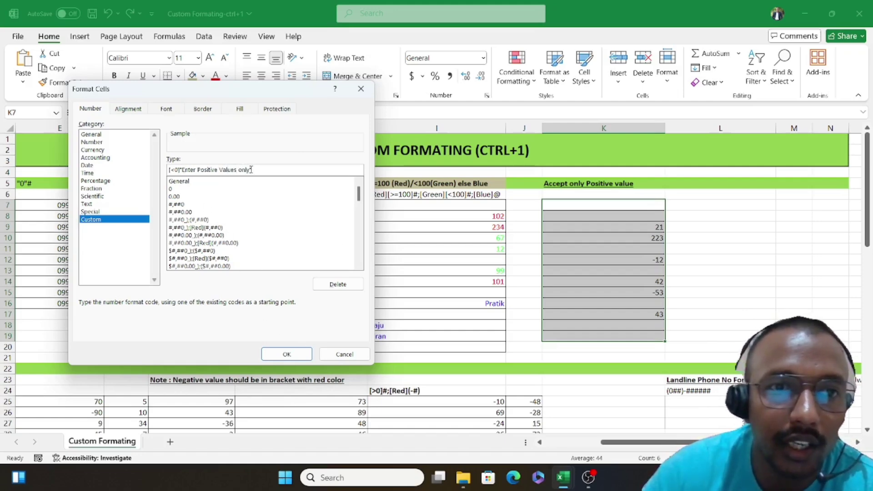
left_click(298, 359)
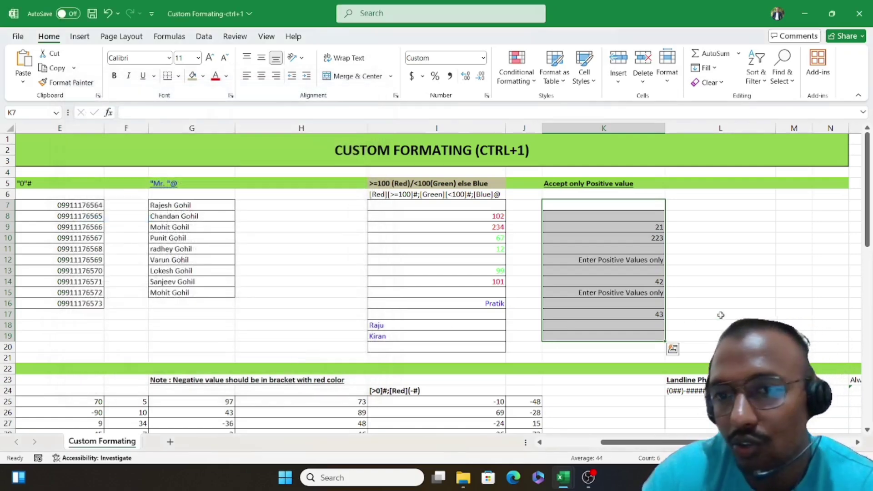
Enter 12 in cell K7 and -33 in cell K8 to test the positive-values-only format.
left_click(643, 209)
type("12")
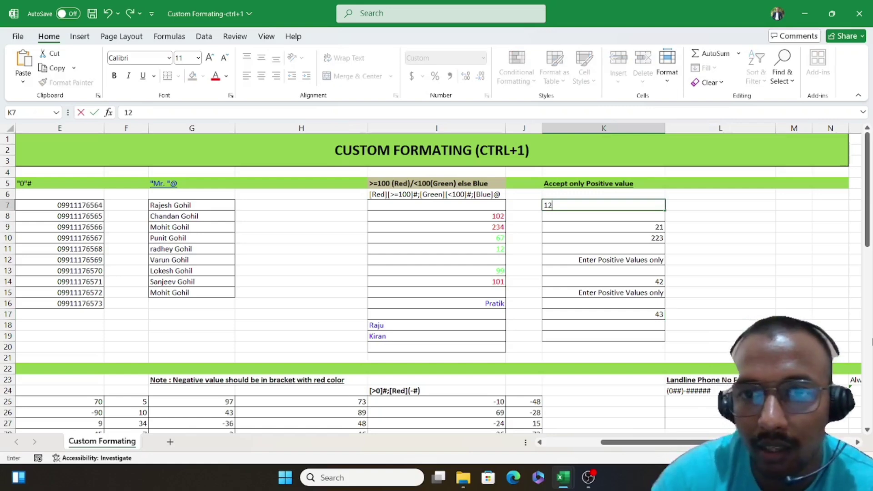
key("Return")
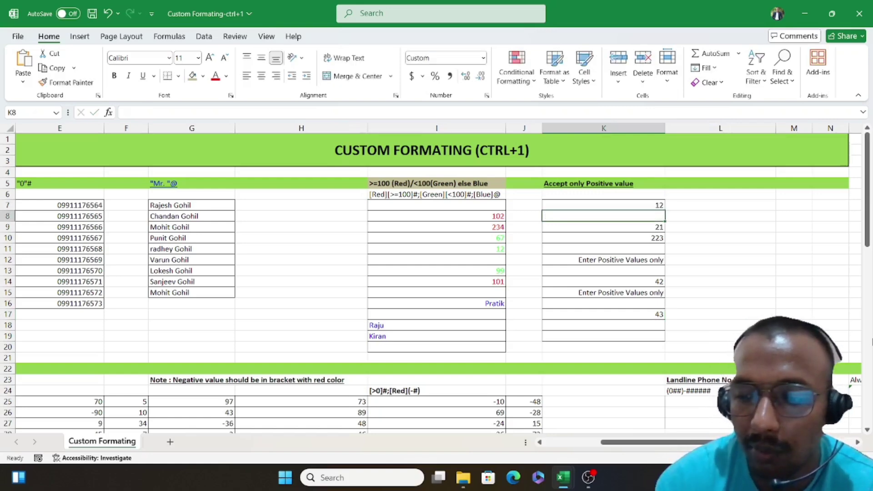
type("-33")
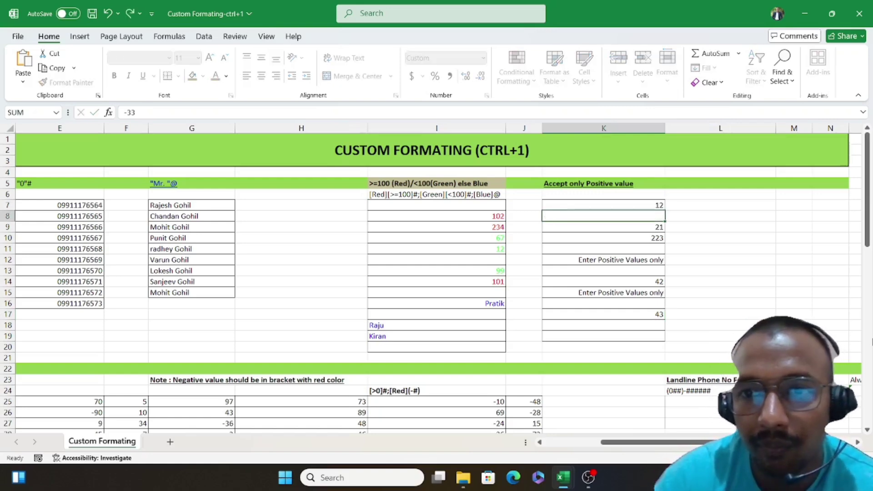
key("Return")
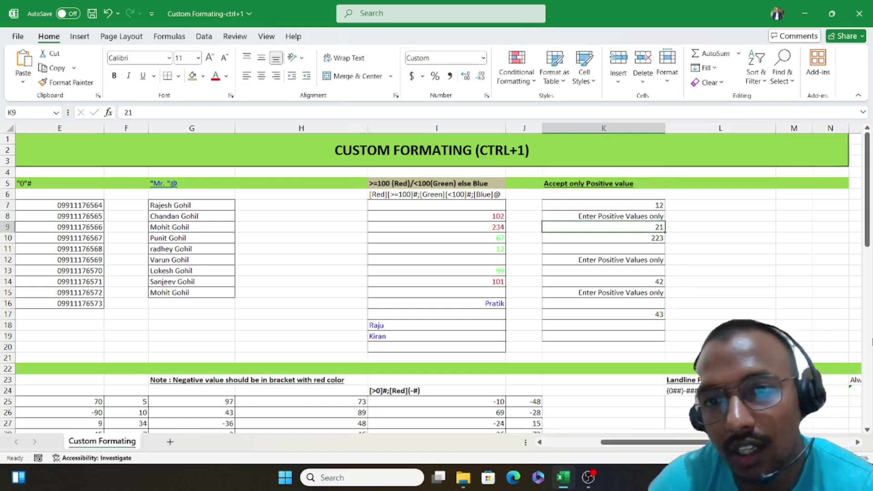